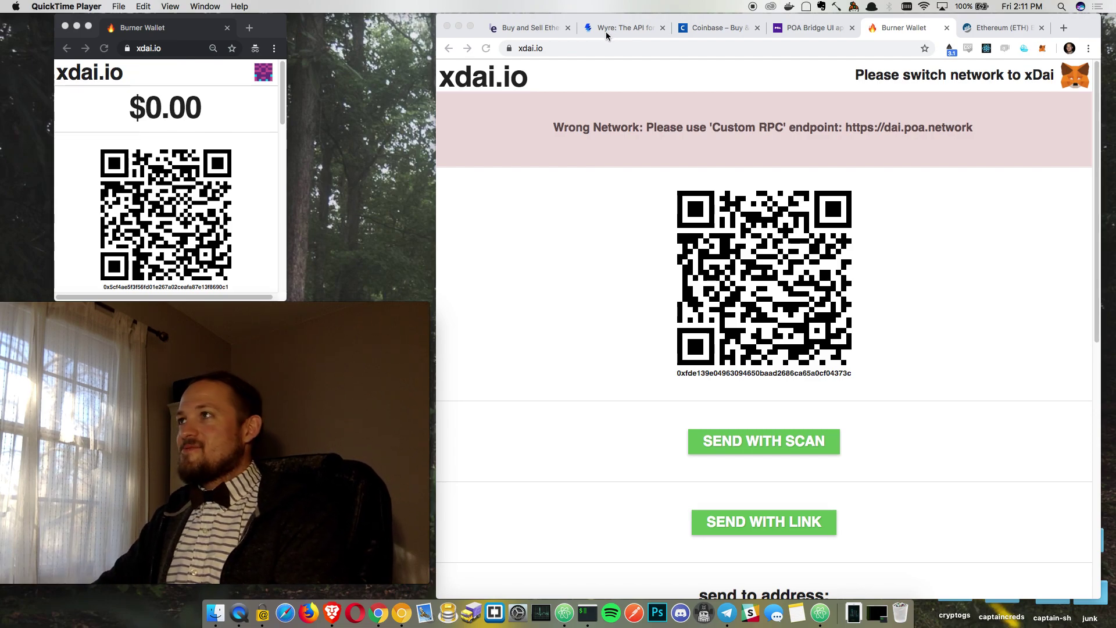
- Browse the Wyre, Coinbase and LocalEthereum buy-ether sites for places to buy crypto
click(603, 30)
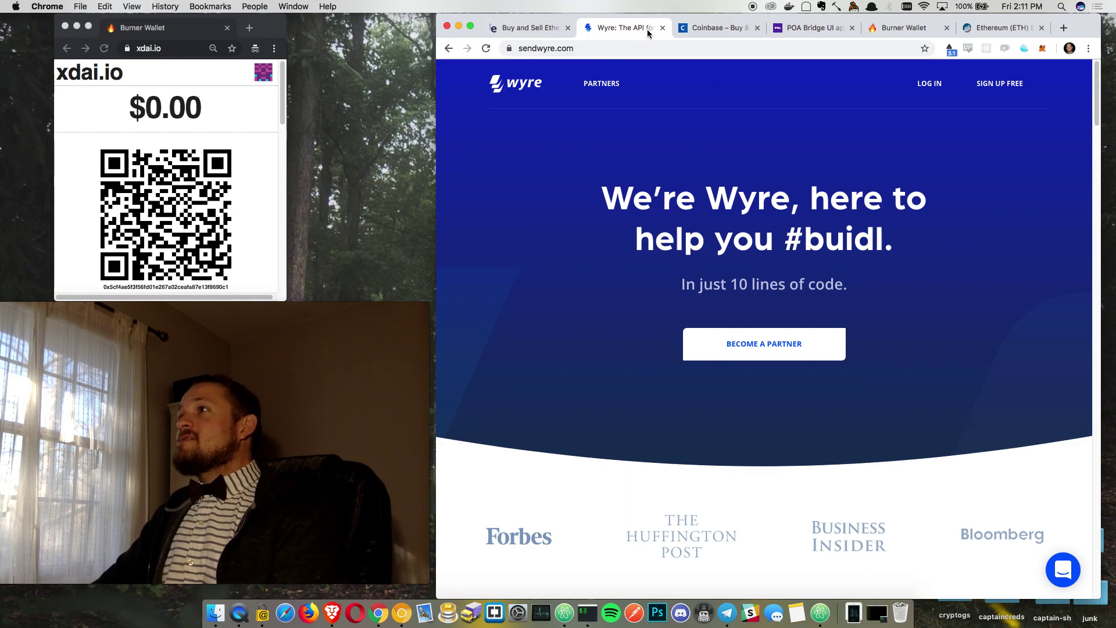
click(693, 33)
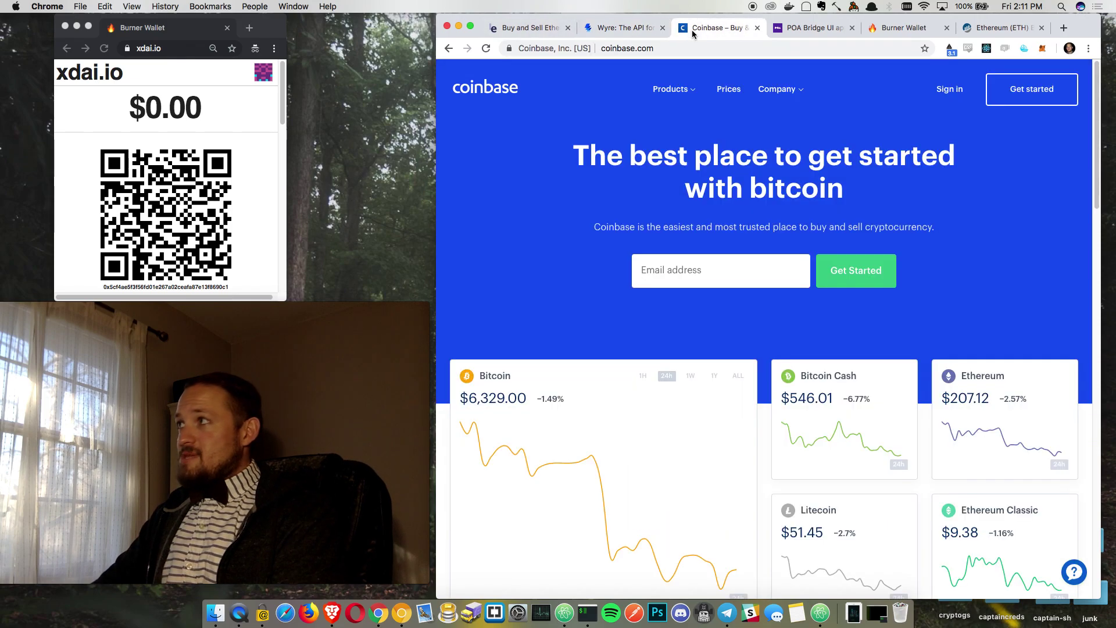
click(625, 34)
click(576, 36)
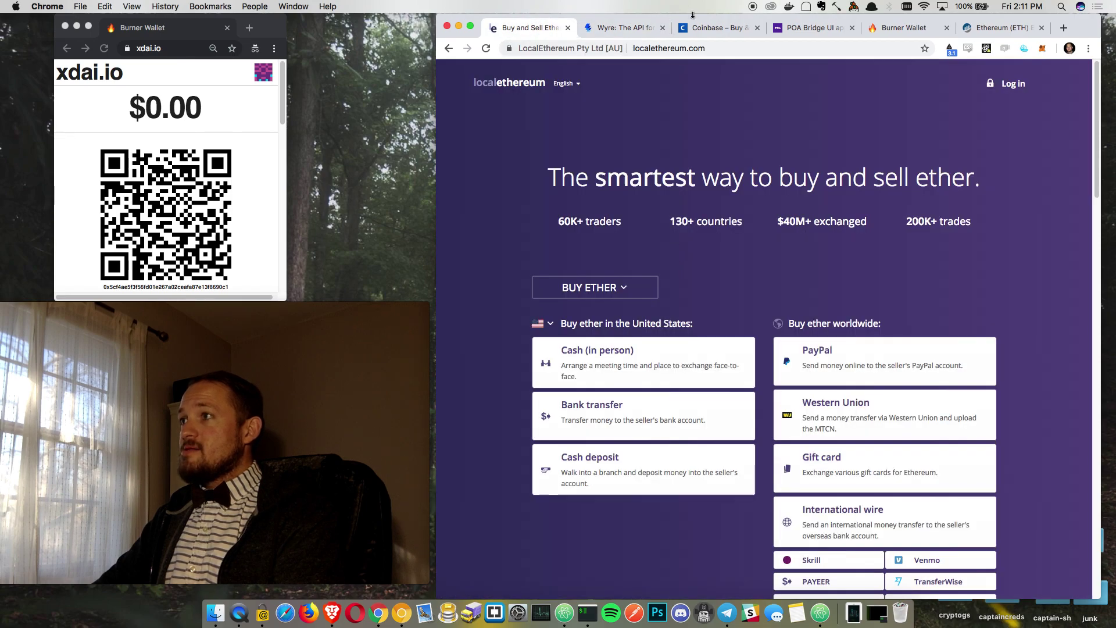
click(639, 26)
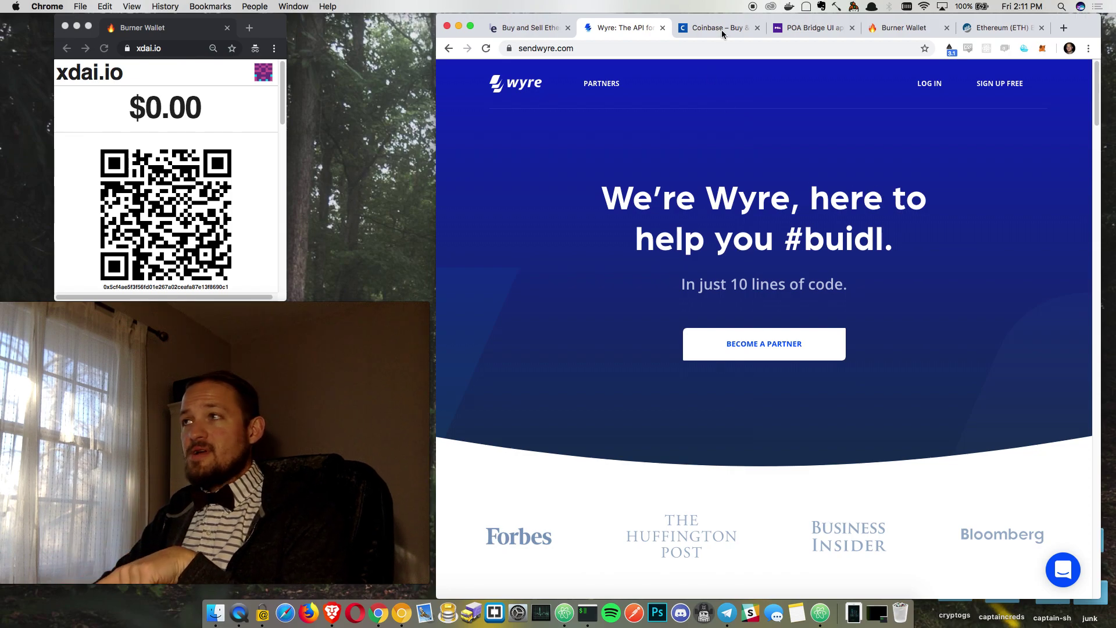
- Glance at the Burner Wallet page, then settle on the POA DAI bridge page
click(806, 28)
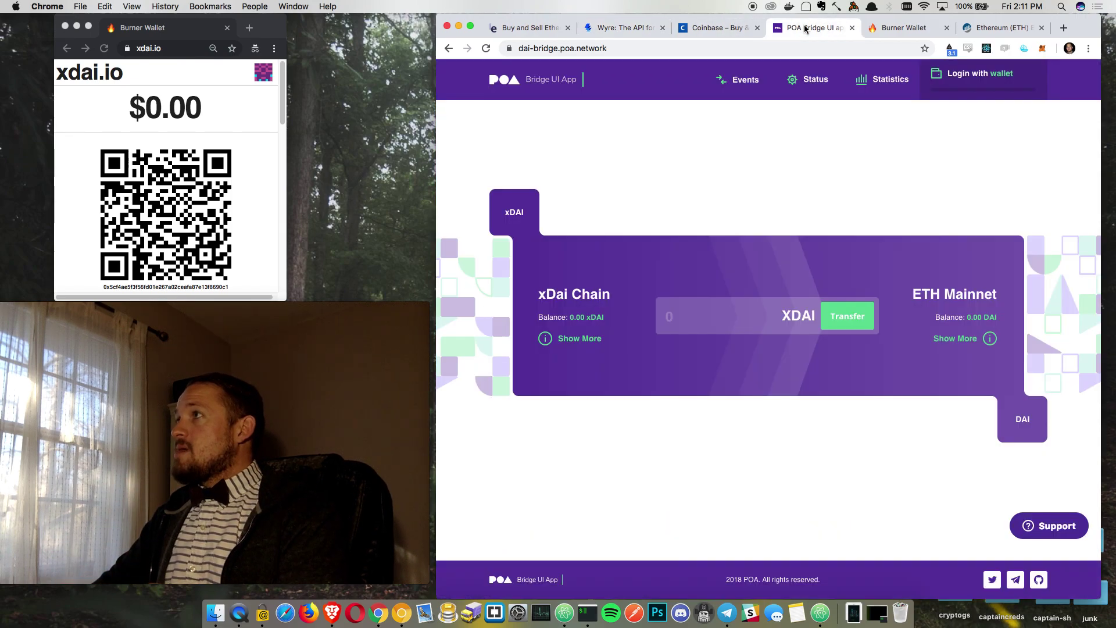
click(908, 32)
click(972, 31)
click(904, 30)
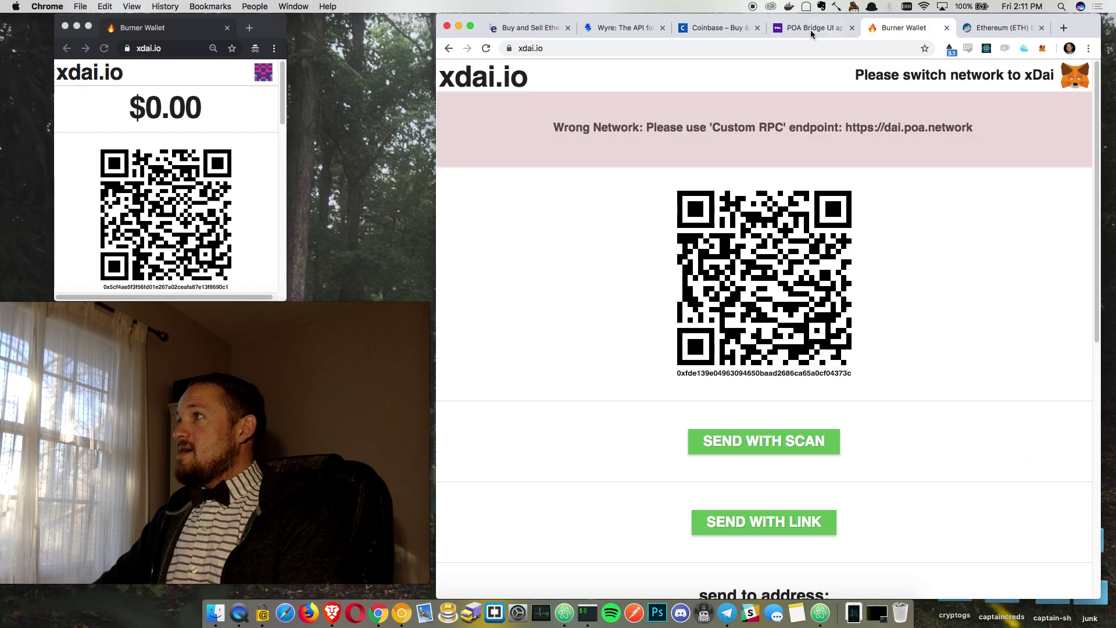
click(810, 30)
- Check the MetaMask wallet balance and account details
click(1043, 49)
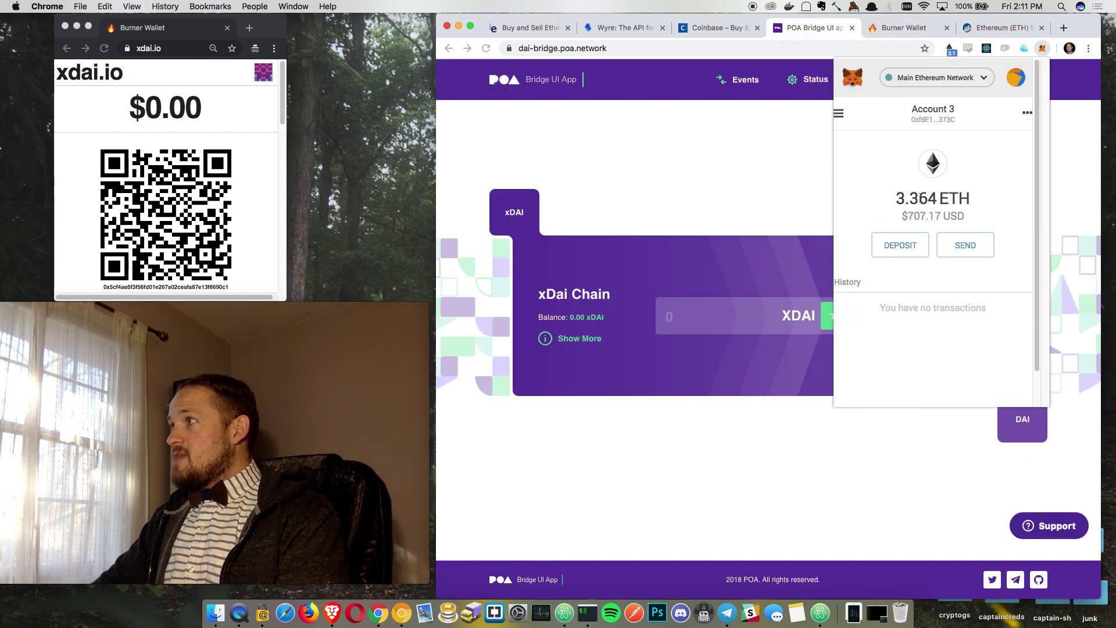
click(841, 114)
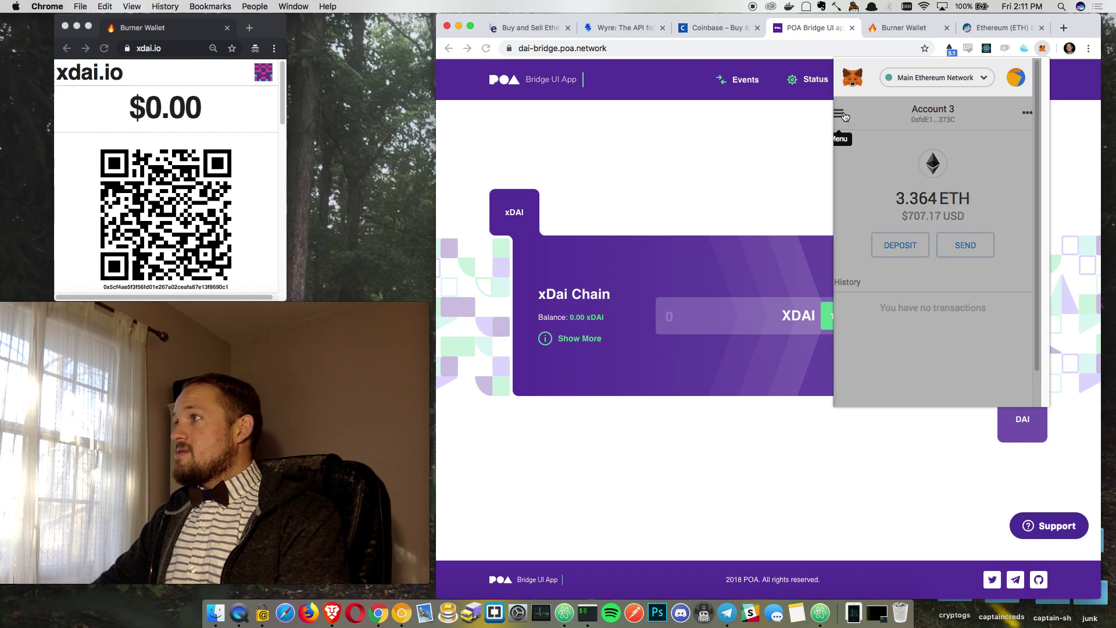
click(755, 156)
- Load Uniswap in a new tab with ETH as the input token and DAI as the output
key(super+t)
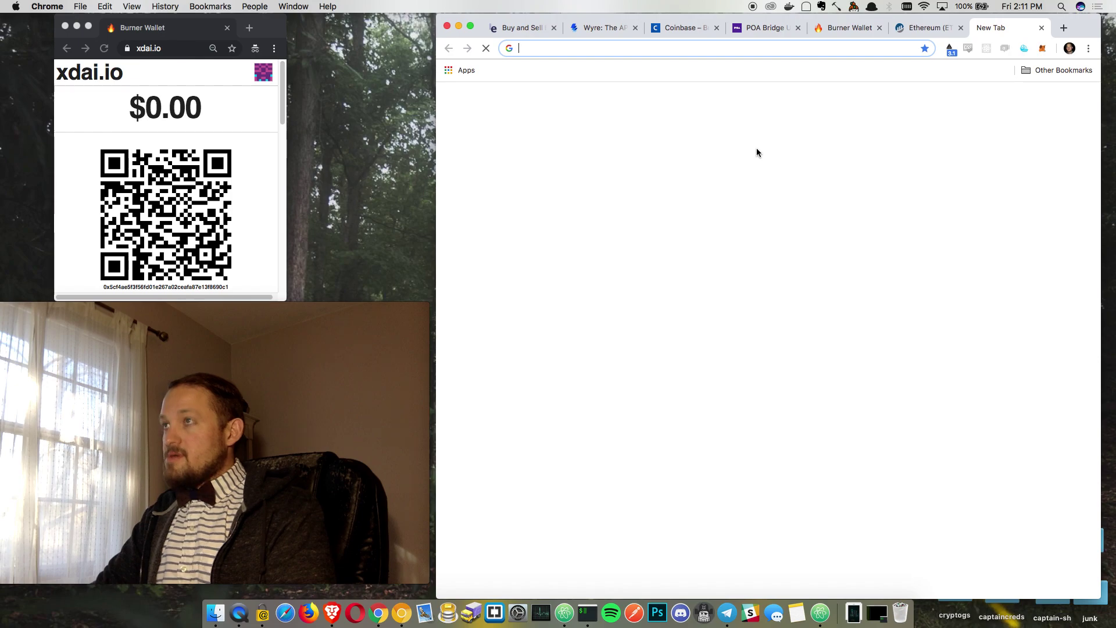
text(uniswap.exchange)
key(Return)
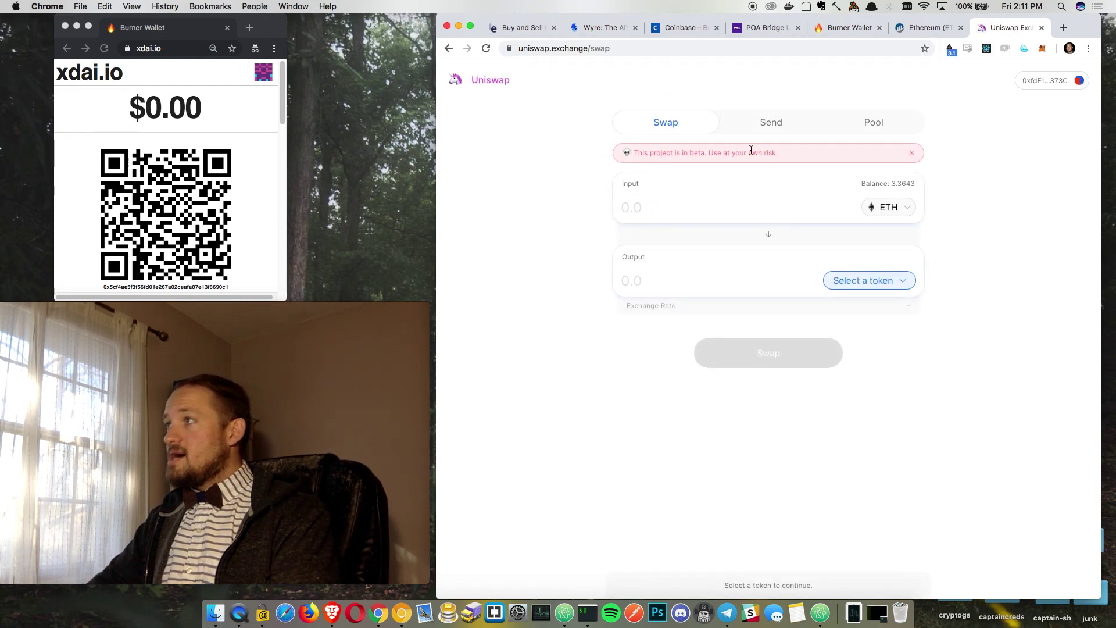
click(897, 212)
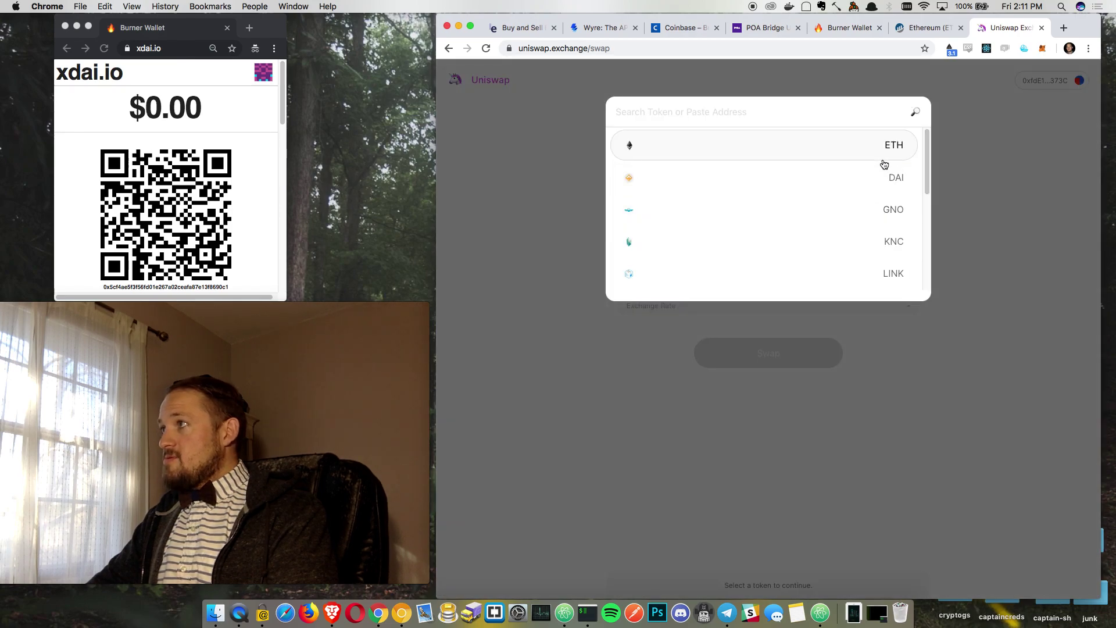
click(882, 146)
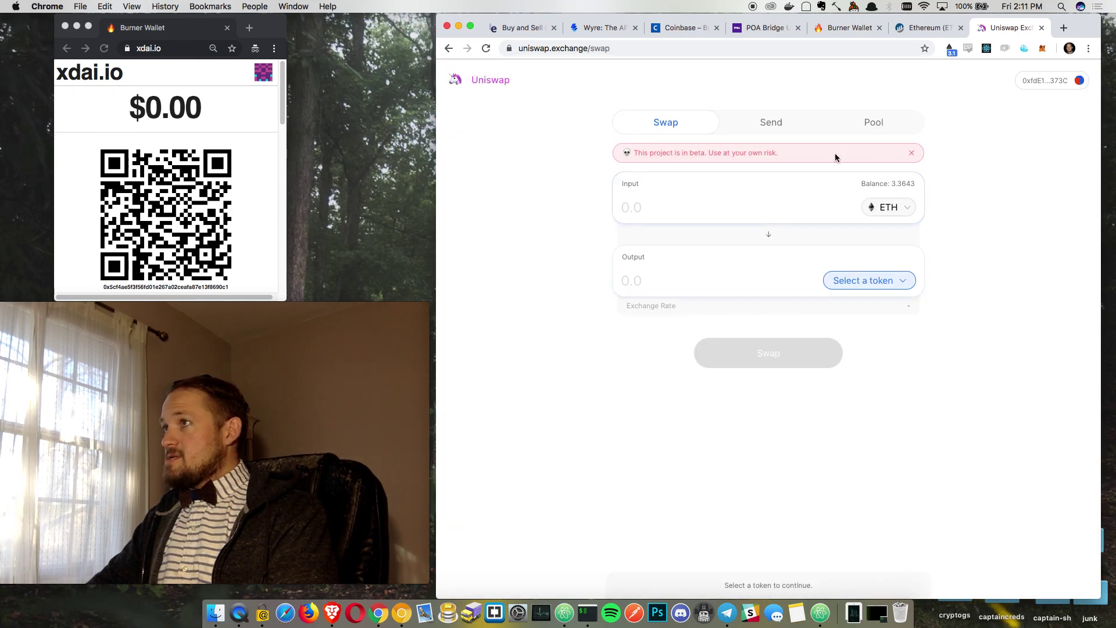
click(860, 281)
click(895, 190)
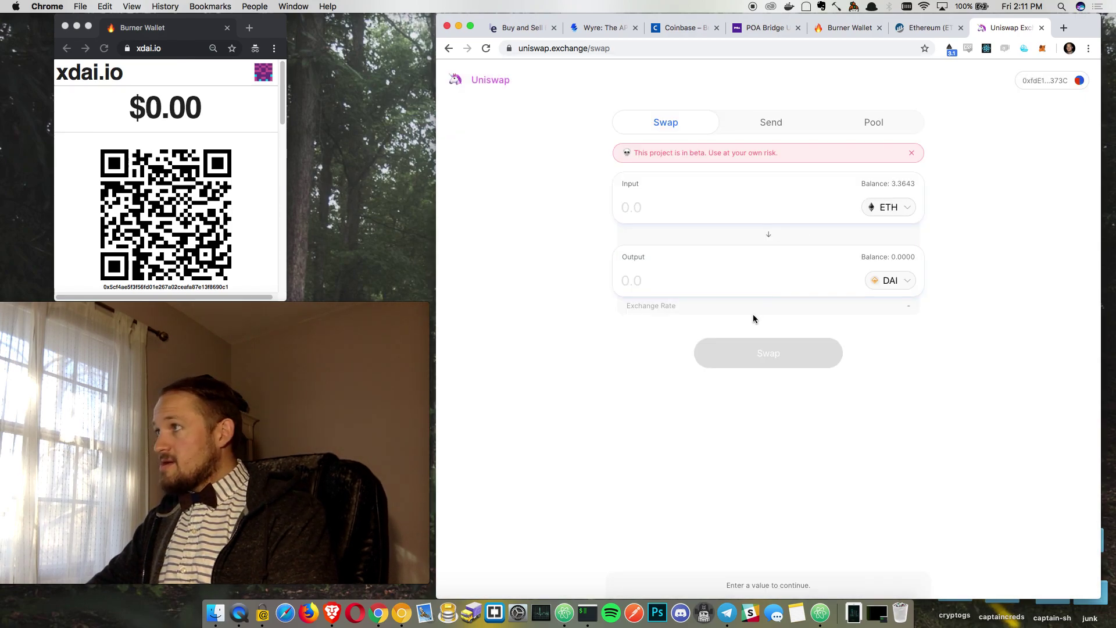
- Swap 0.25 ETH for about 51.91 DAI and confirm the transaction in MetaMask
click(644, 216)
text(0.5)
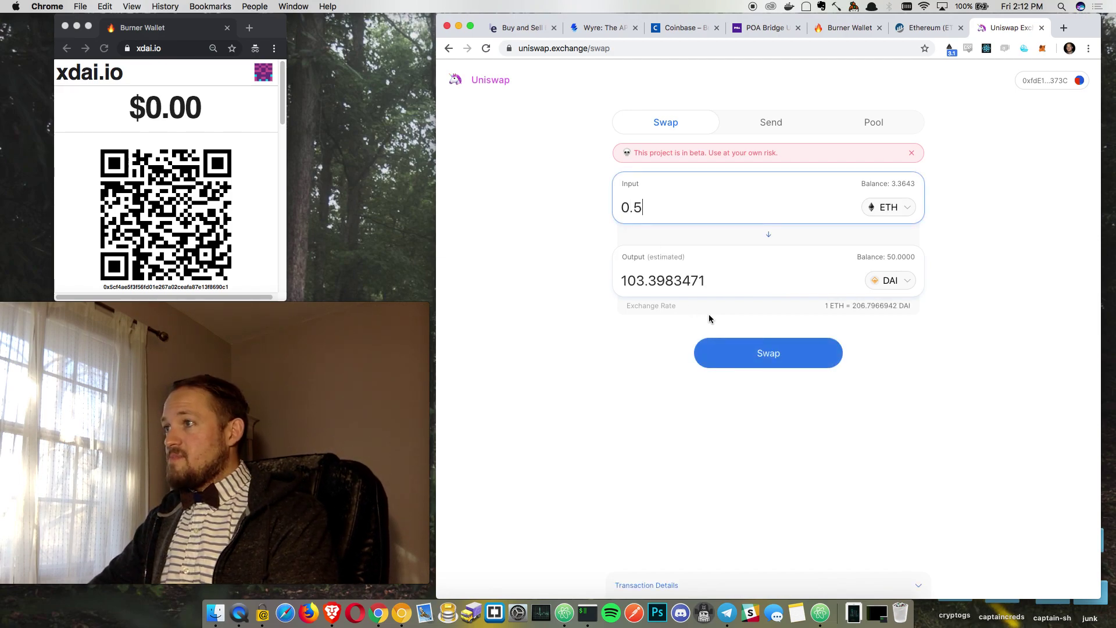
key(BackSpace)
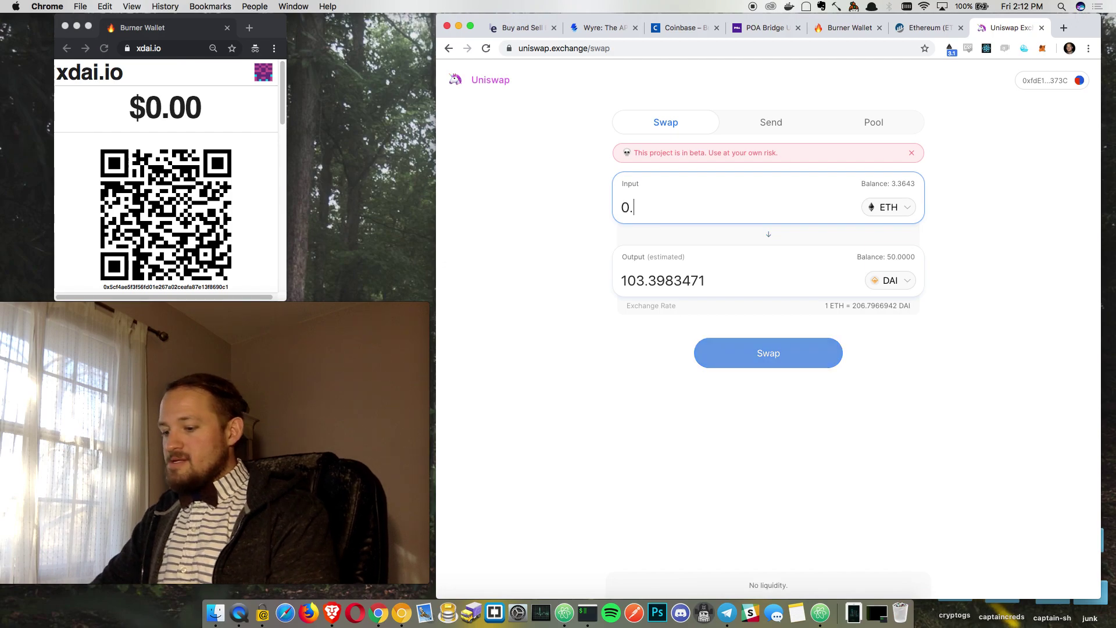
text(25)
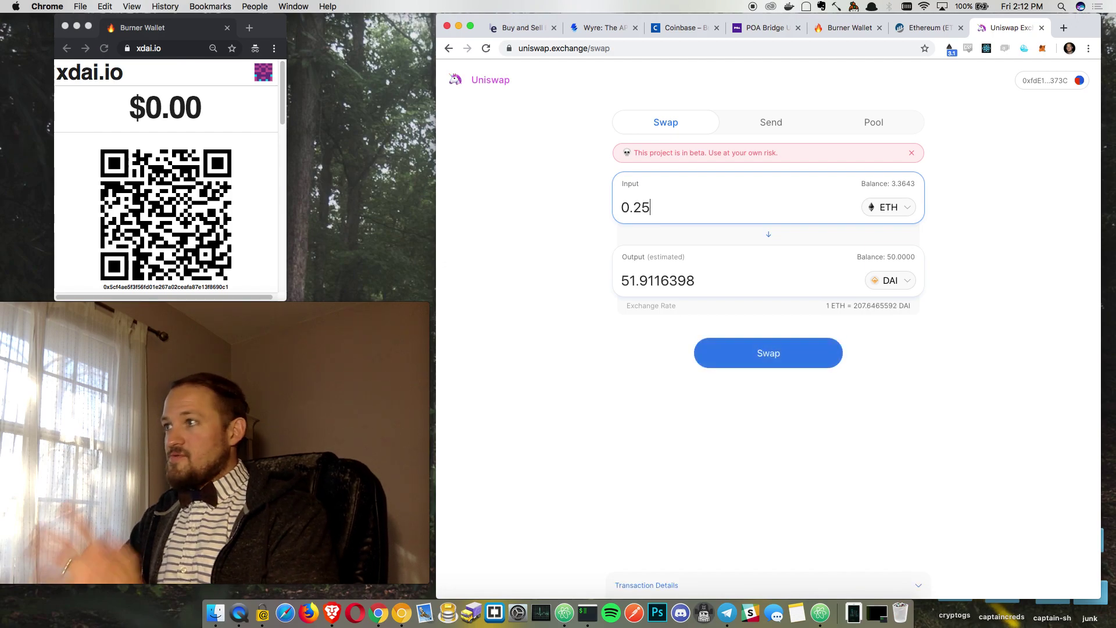
click(779, 363)
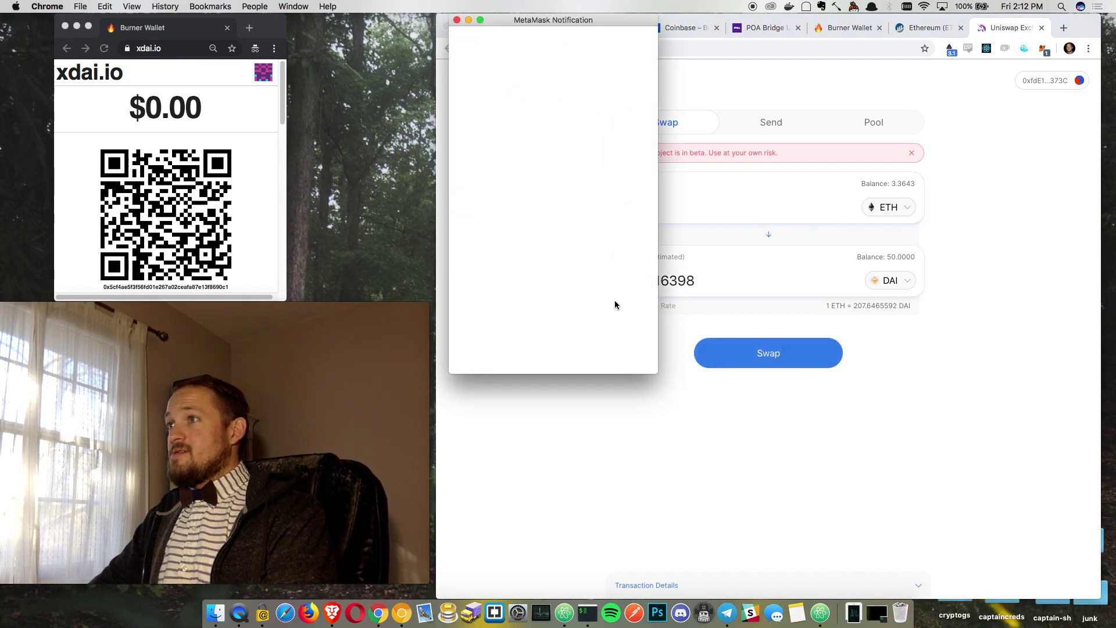
click(609, 349)
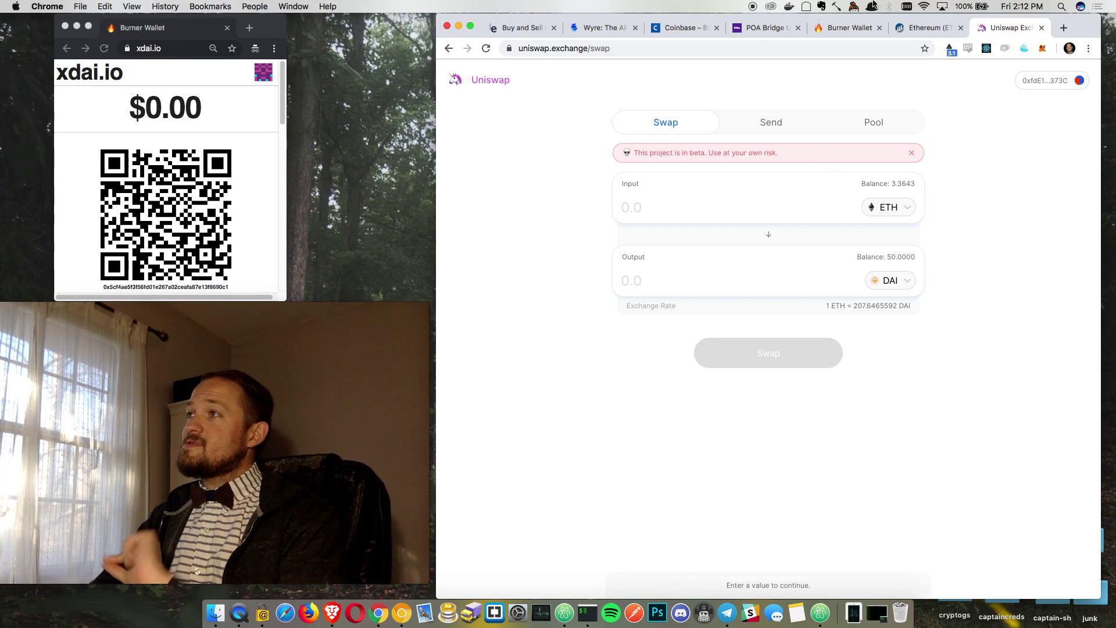
- Keep MetaMask on Main Ethereum Network so the bridge loads the 101.91 DAI mainnet balance
click(777, 29)
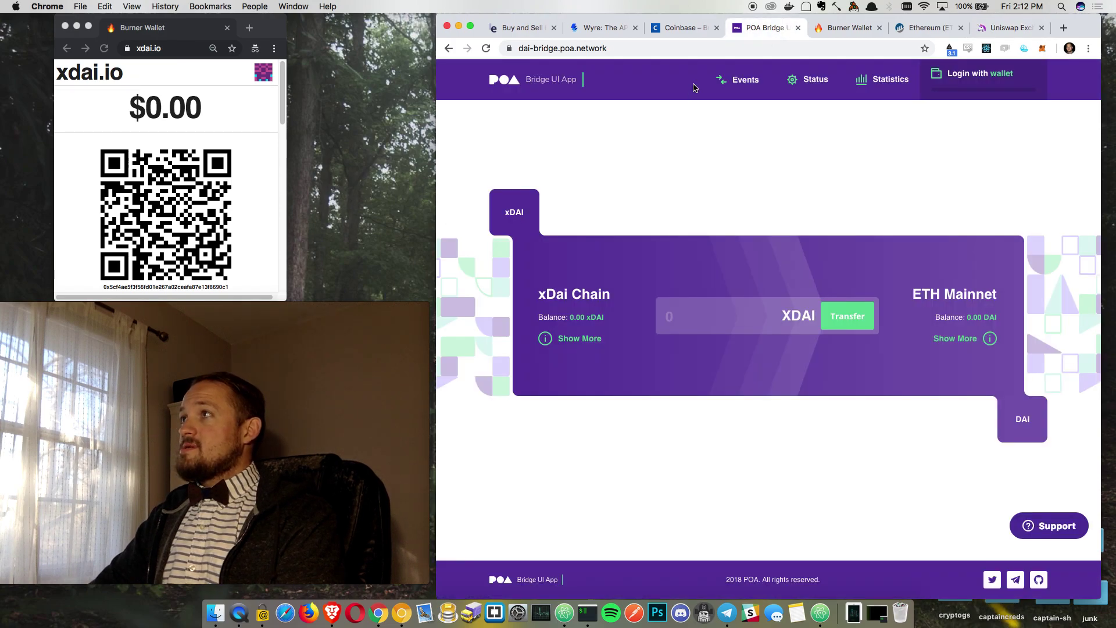
click(855, 29)
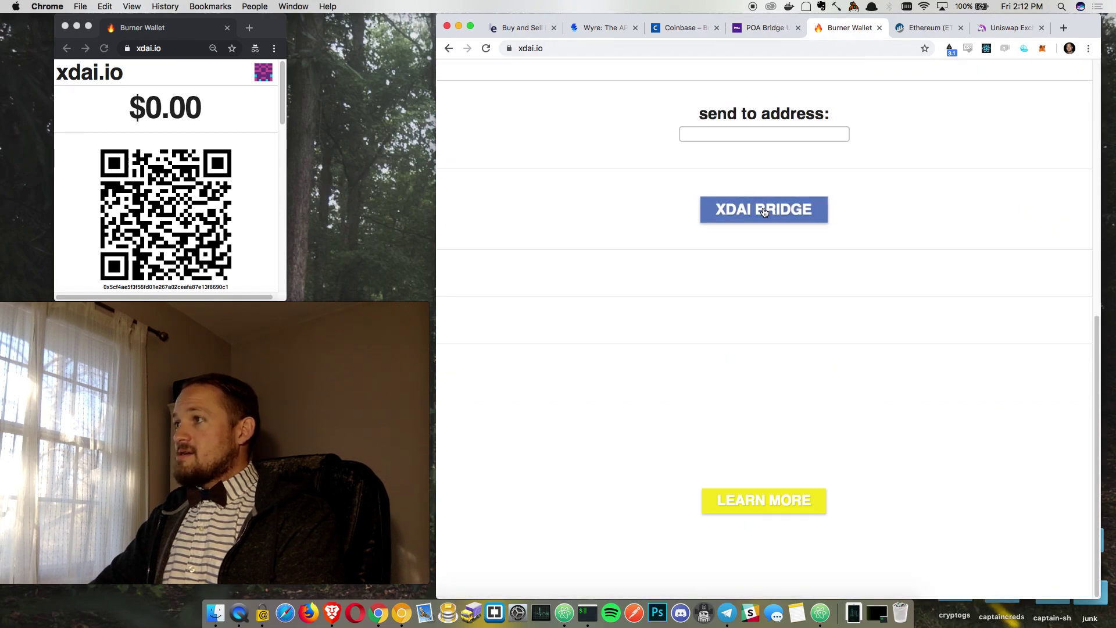
click(763, 28)
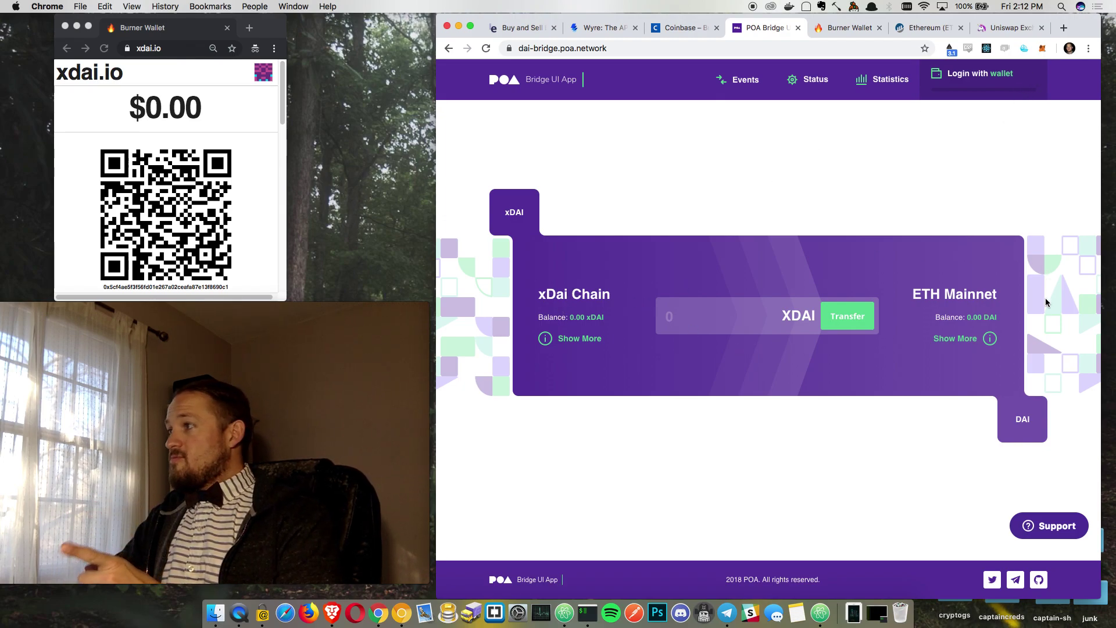
click(1042, 48)
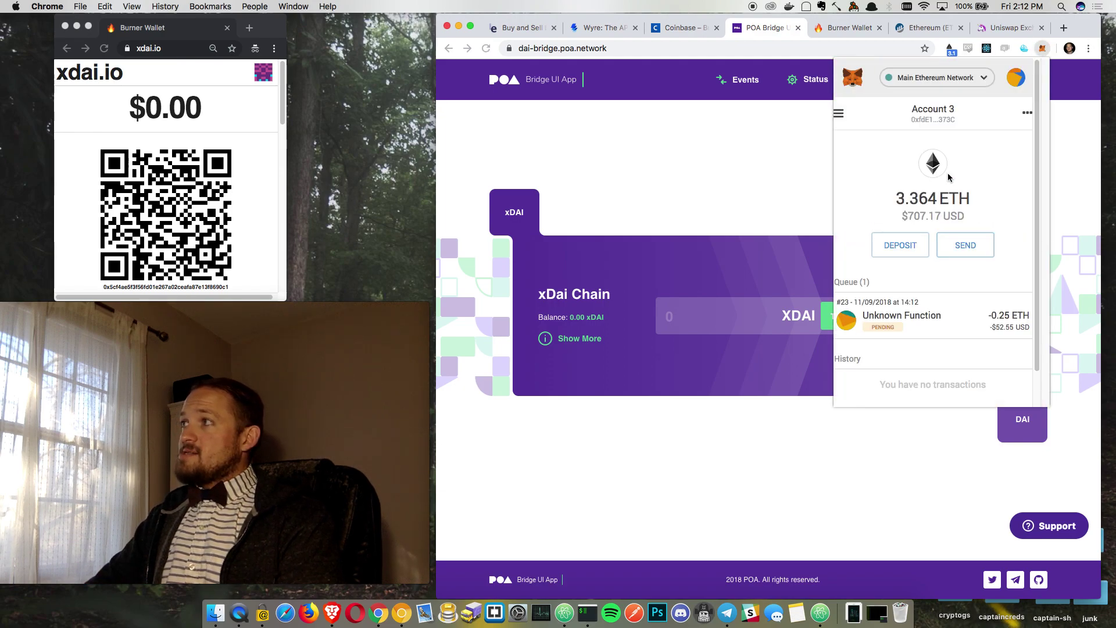
click(930, 76)
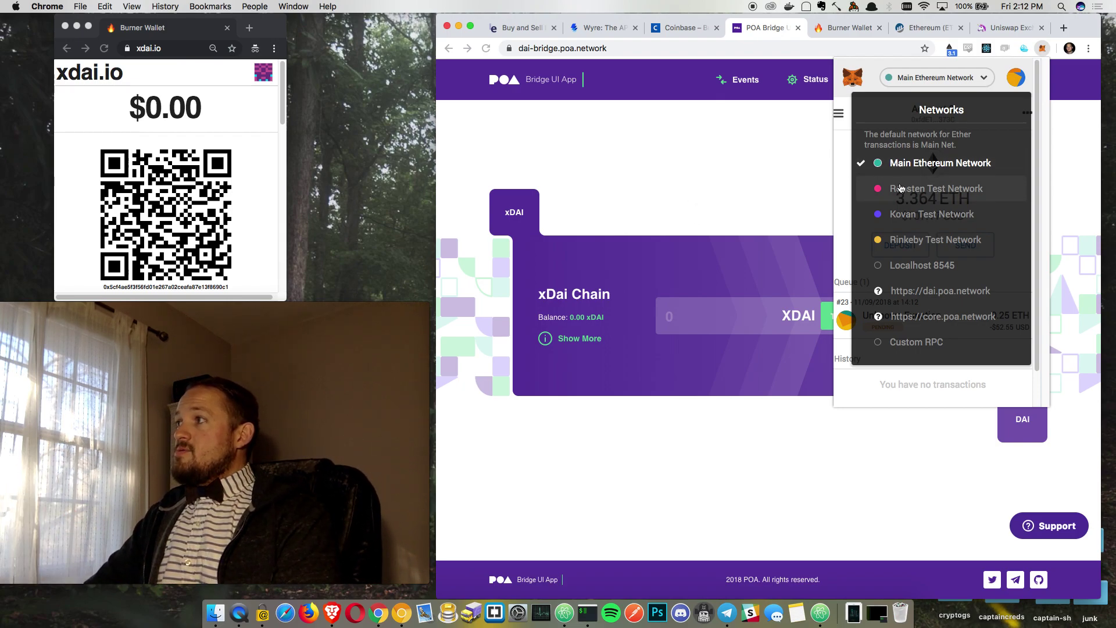
click(903, 166)
click(609, 153)
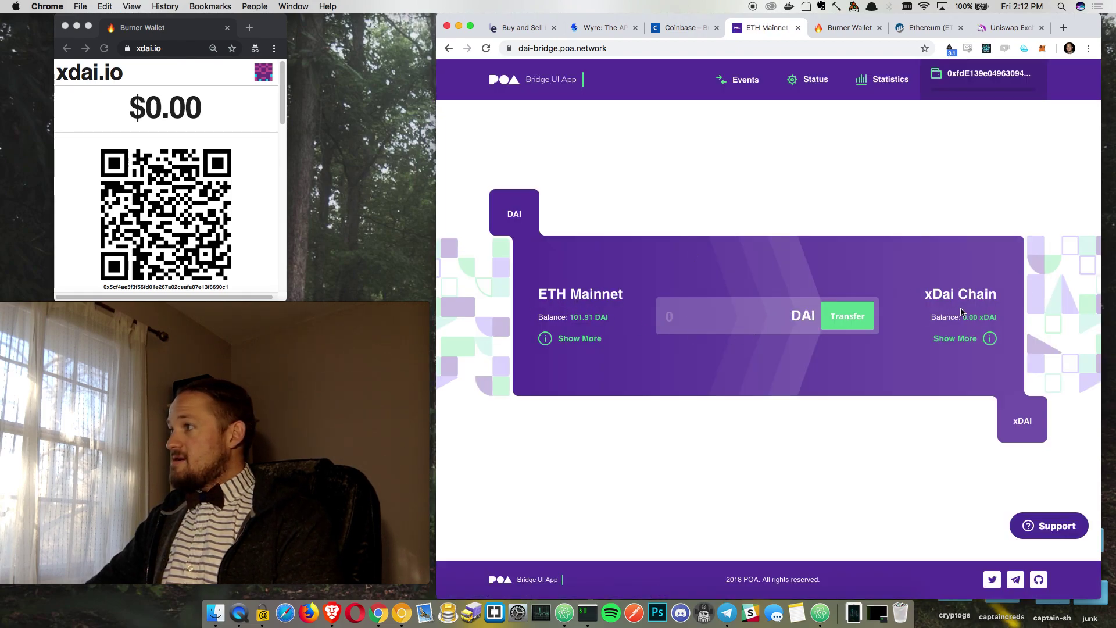
- Enter 50 DAI on the bridge and start the transfer to xDai Chain
click(688, 329)
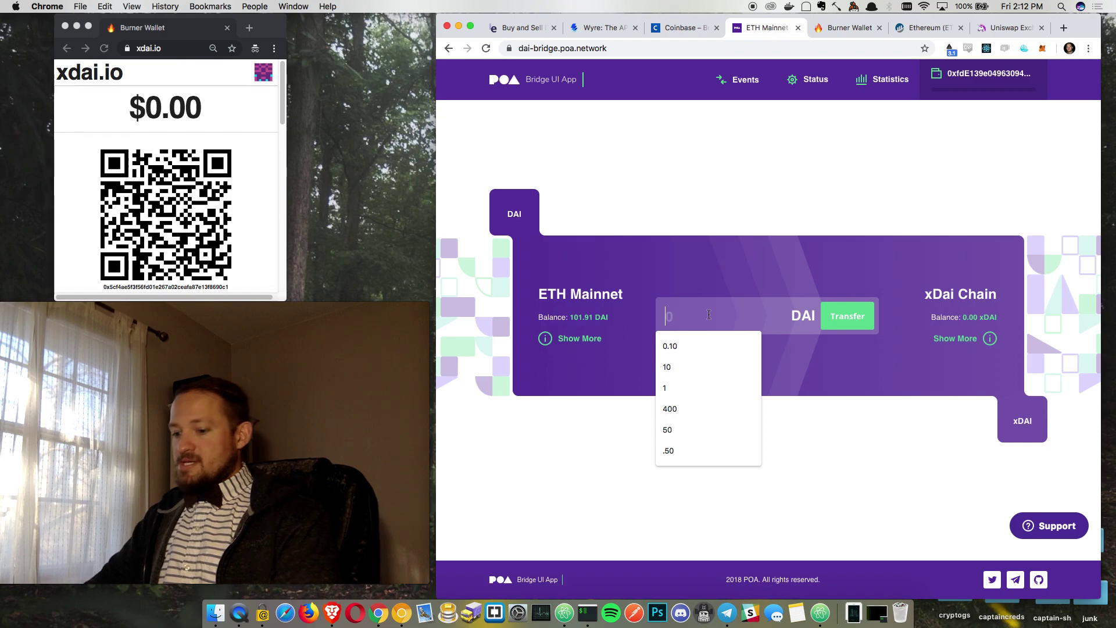
text(50)
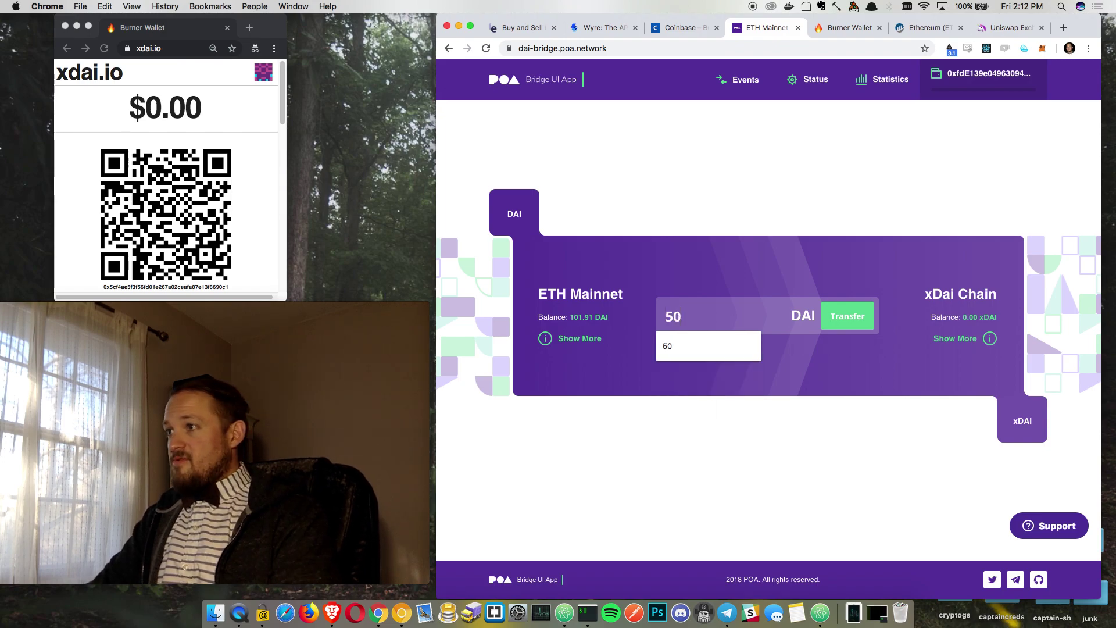
click(837, 238)
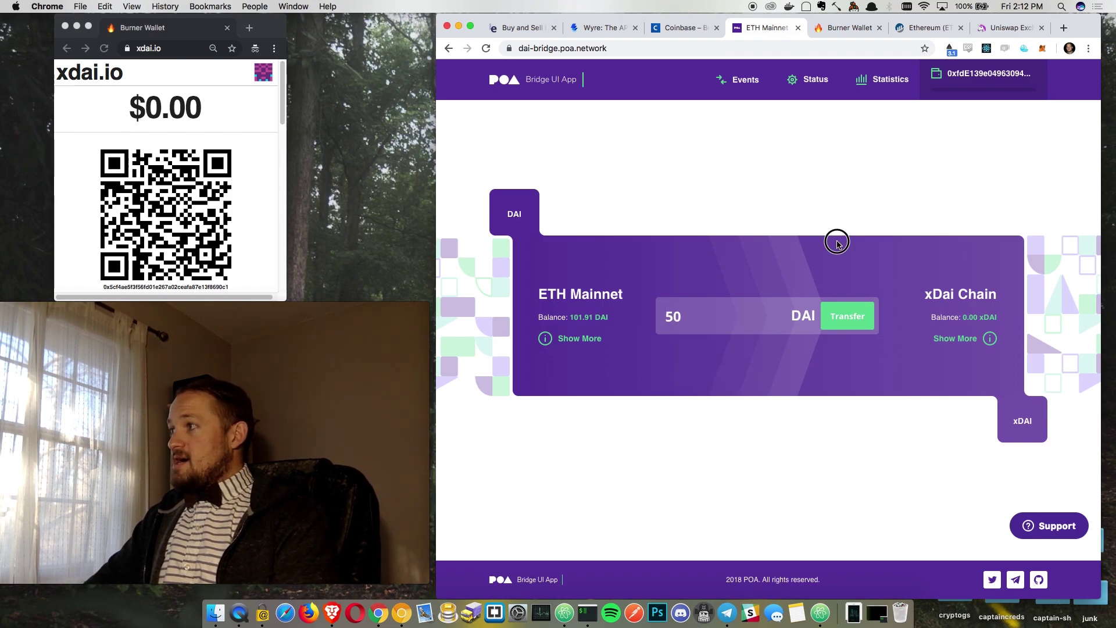
click(852, 323)
click(713, 326)
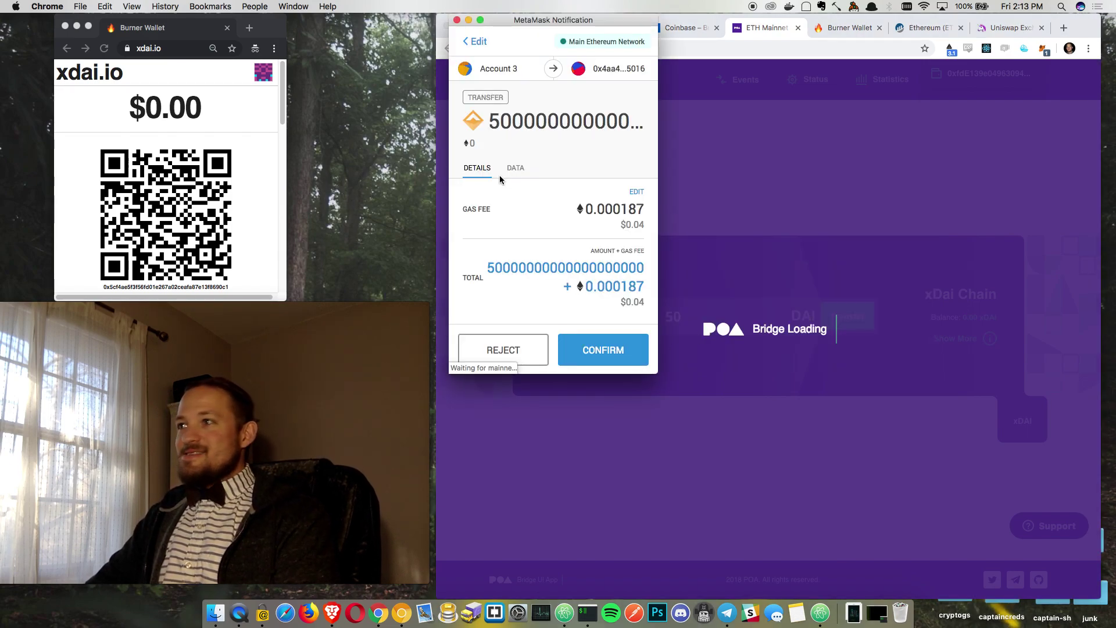
- Raise the transfer's gas price six notches, save it, and approve the 50 DAI transfer
click(635, 191)
click(636, 137)
click(636, 137)
click(635, 137)
click(636, 137)
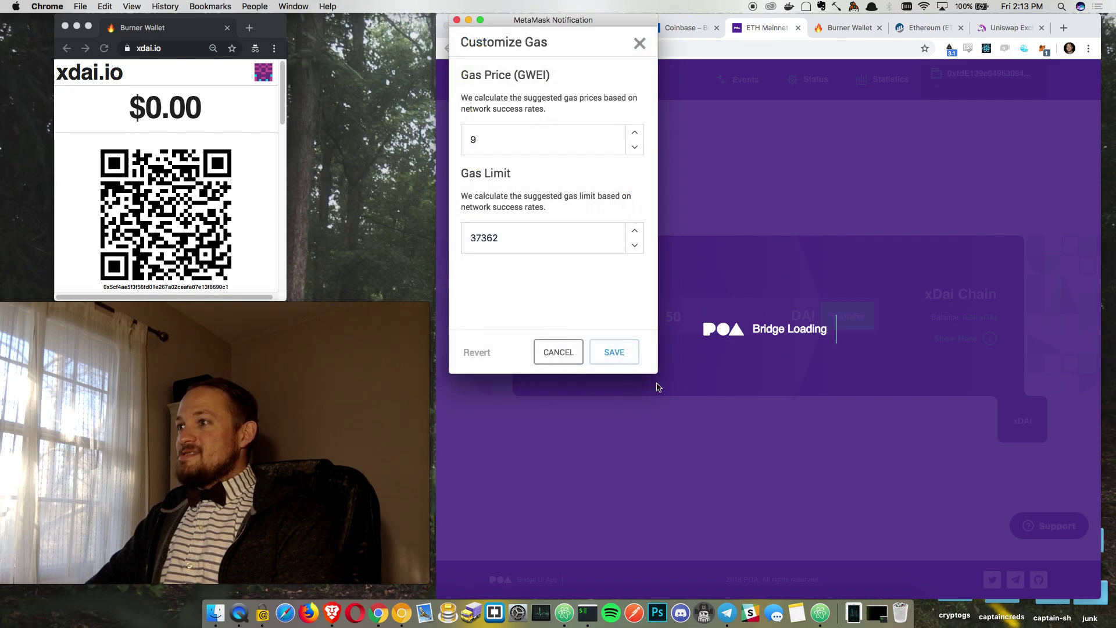
click(636, 137)
click(636, 137)
click(636, 137)
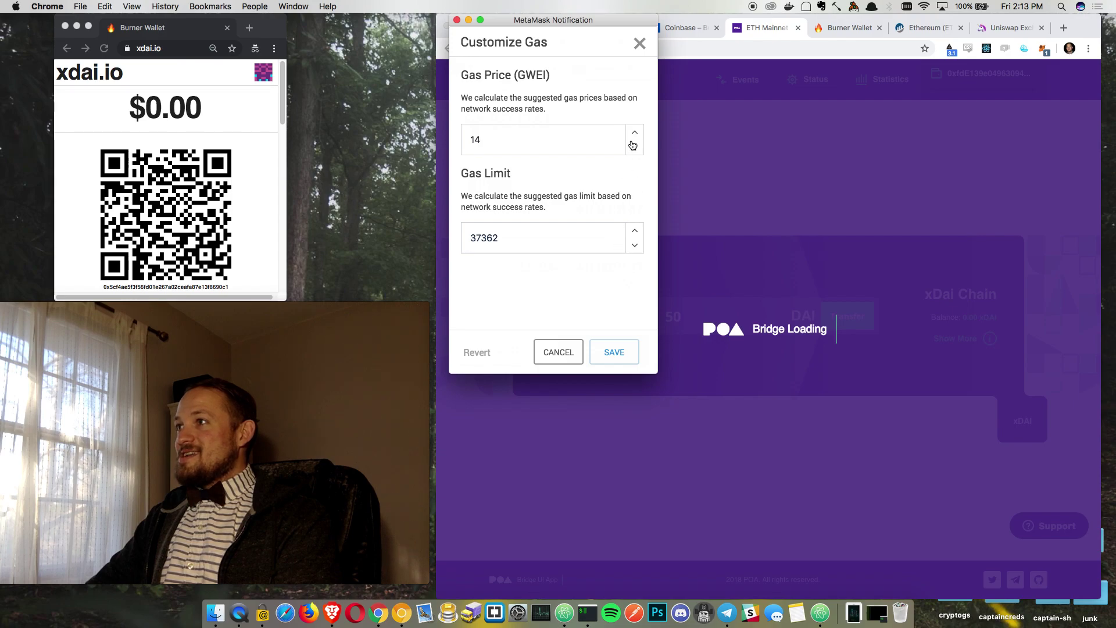
click(636, 137)
click(635, 137)
click(616, 351)
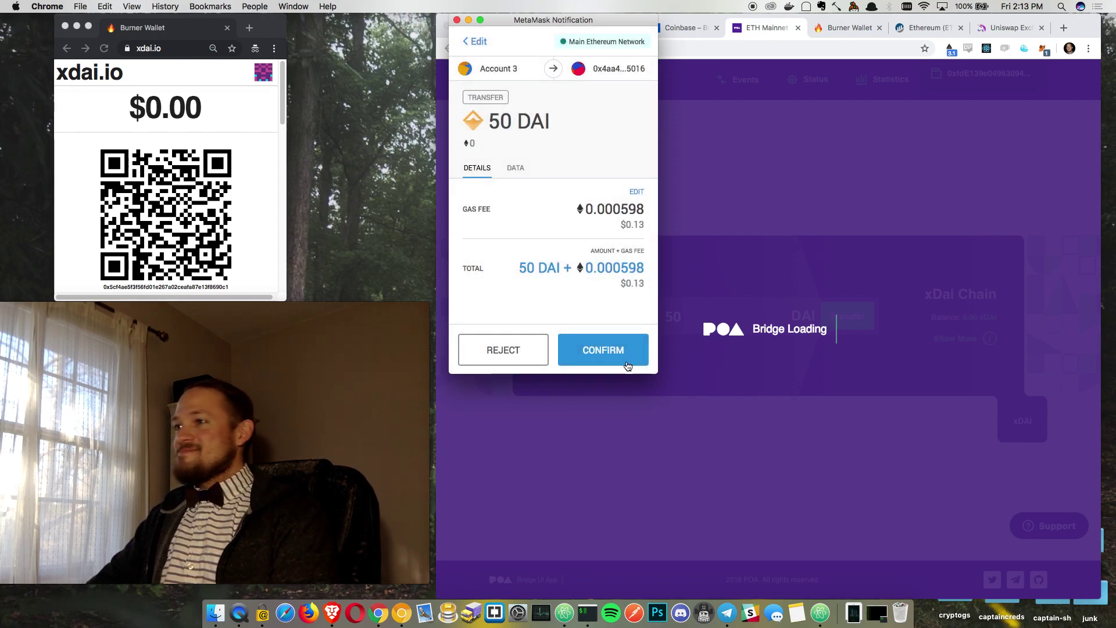
click(621, 356)
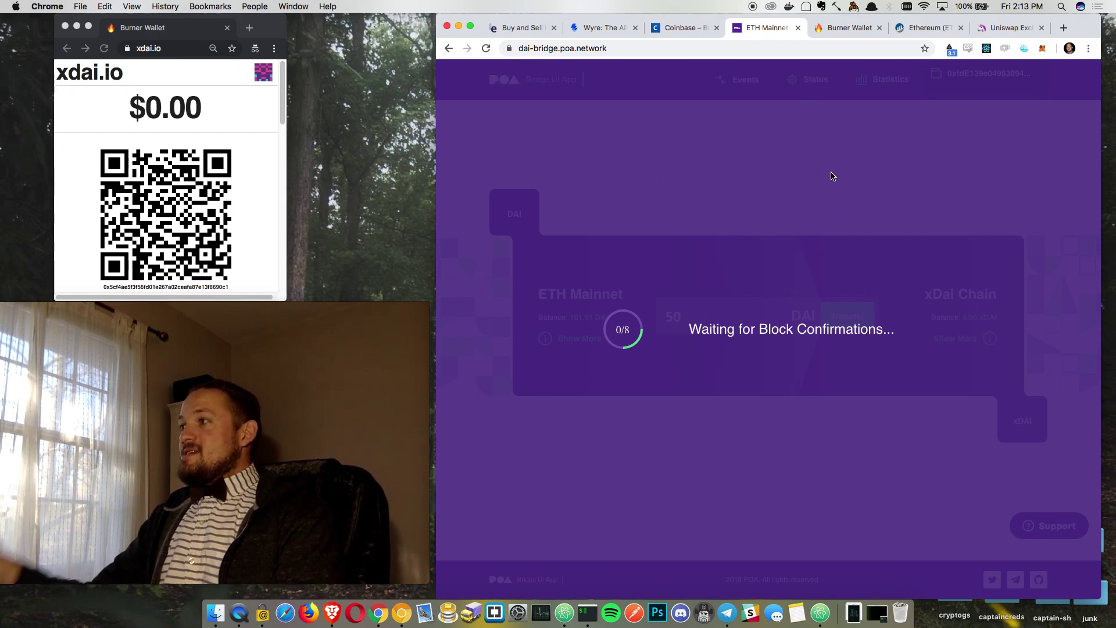
- Copy the Burner Wallet receiving address, switch MetaMask to dai.poa.network and reload the bridge
click(843, 27)
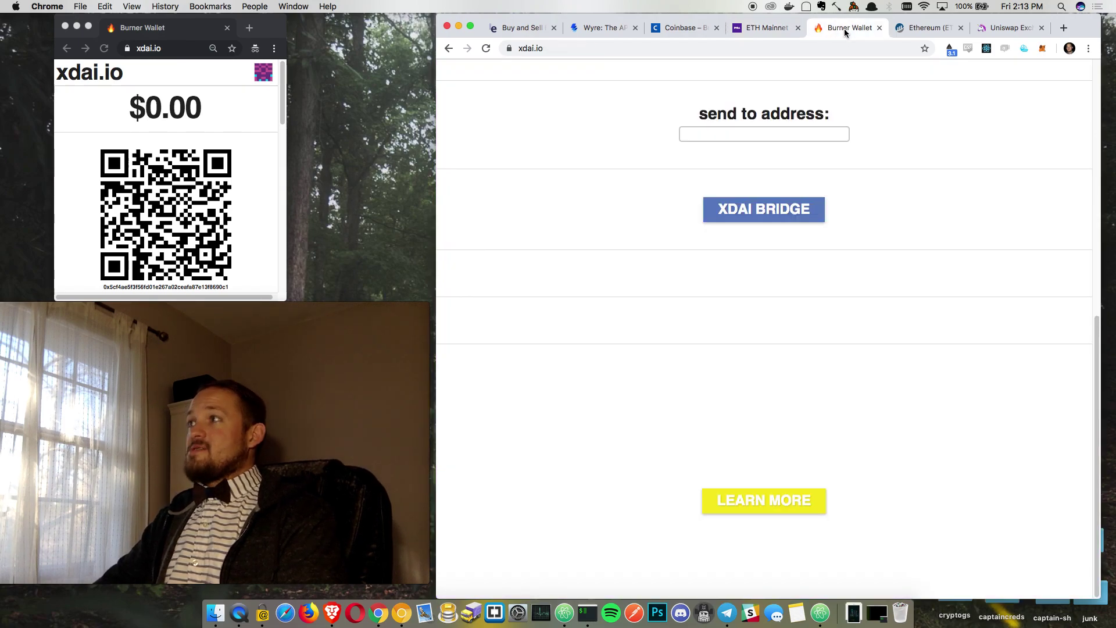
click(1011, 280)
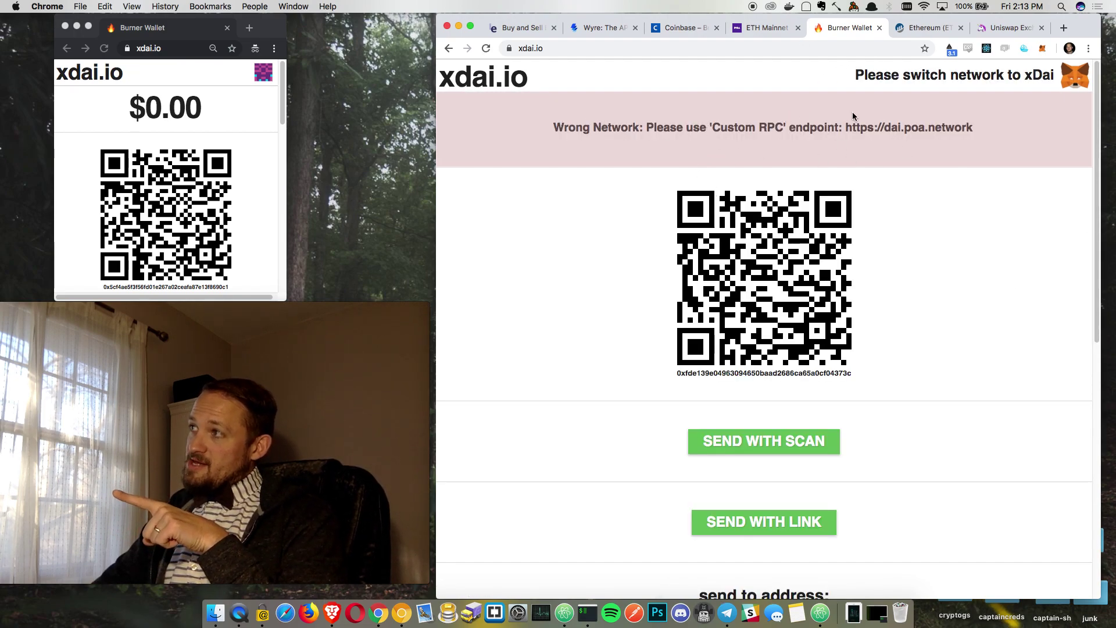
click(1048, 50)
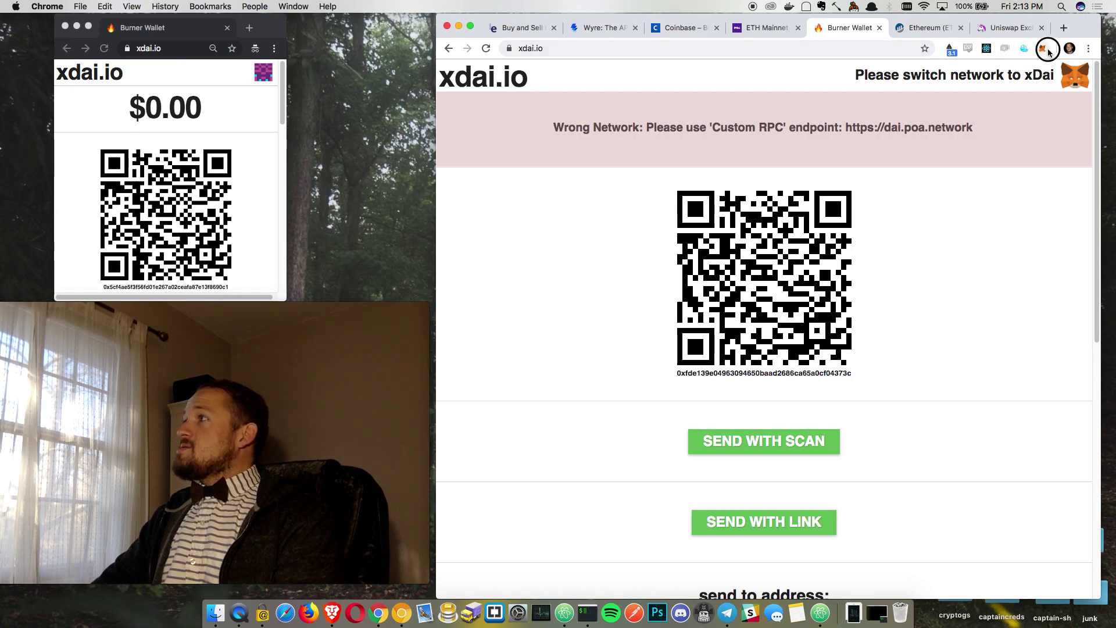
click(942, 72)
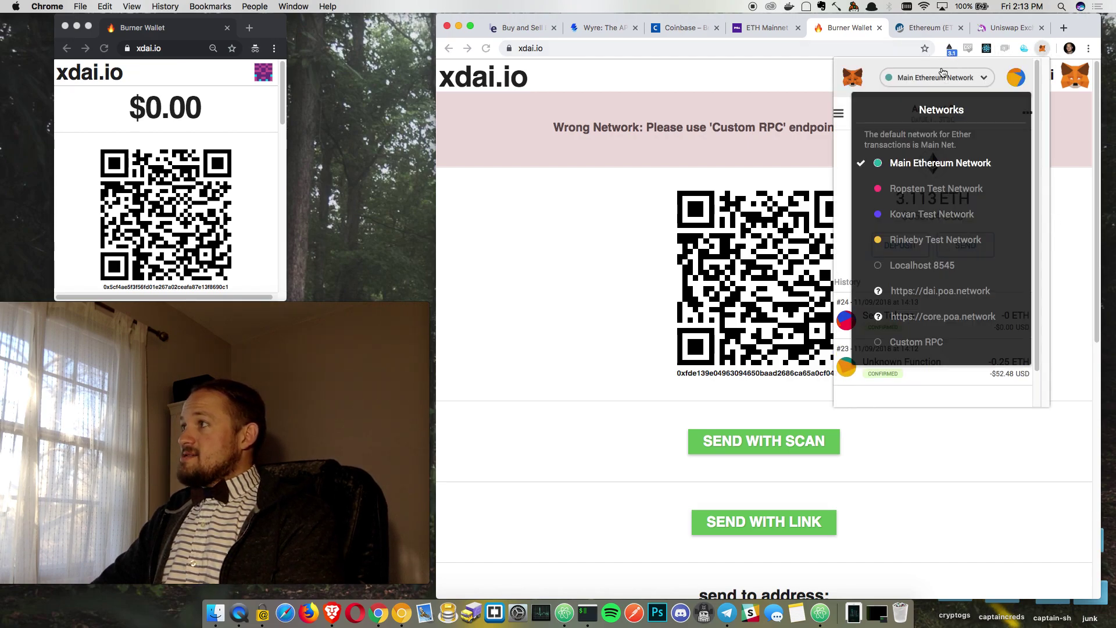
click(981, 291)
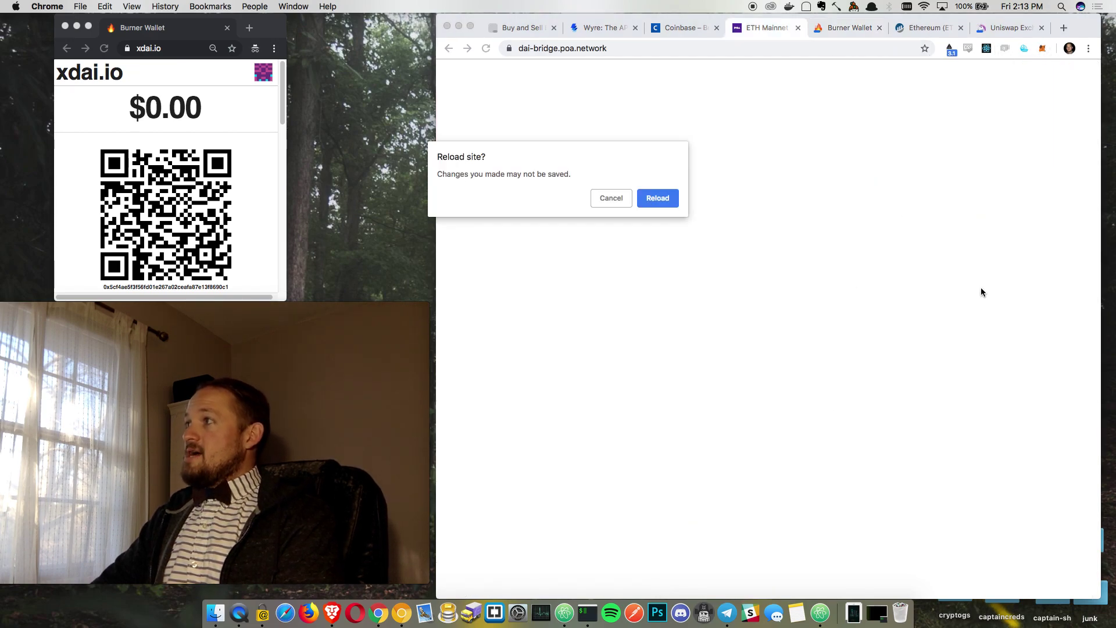
click(655, 200)
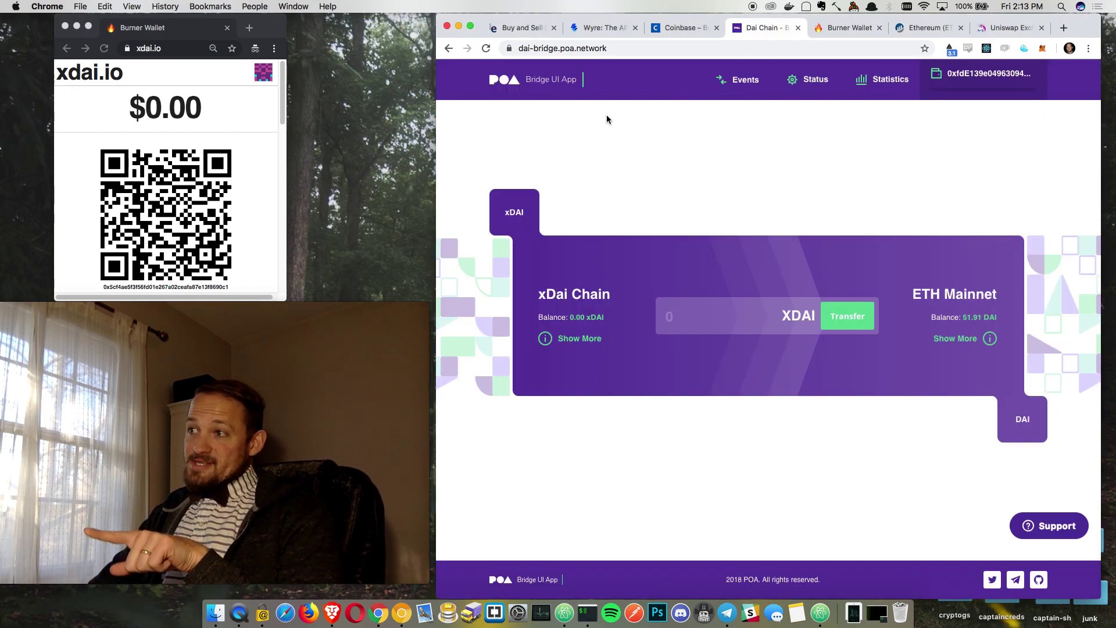
- Switch MetaMask back to Main Ethereum Network
mouse_move(946, 87)
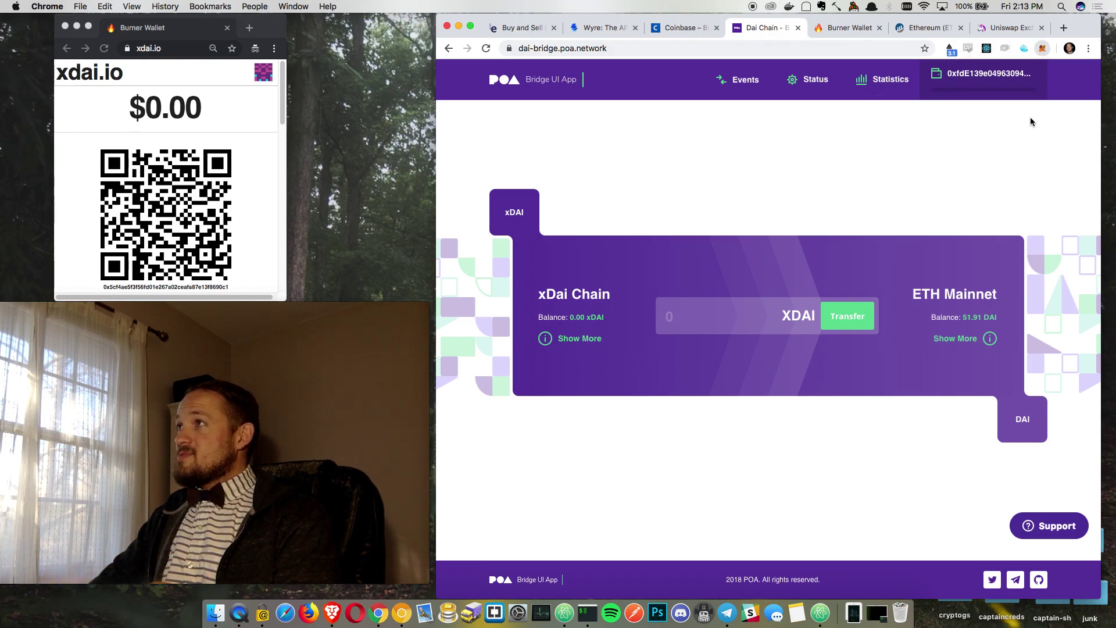
click(1042, 48)
click(947, 79)
click(860, 164)
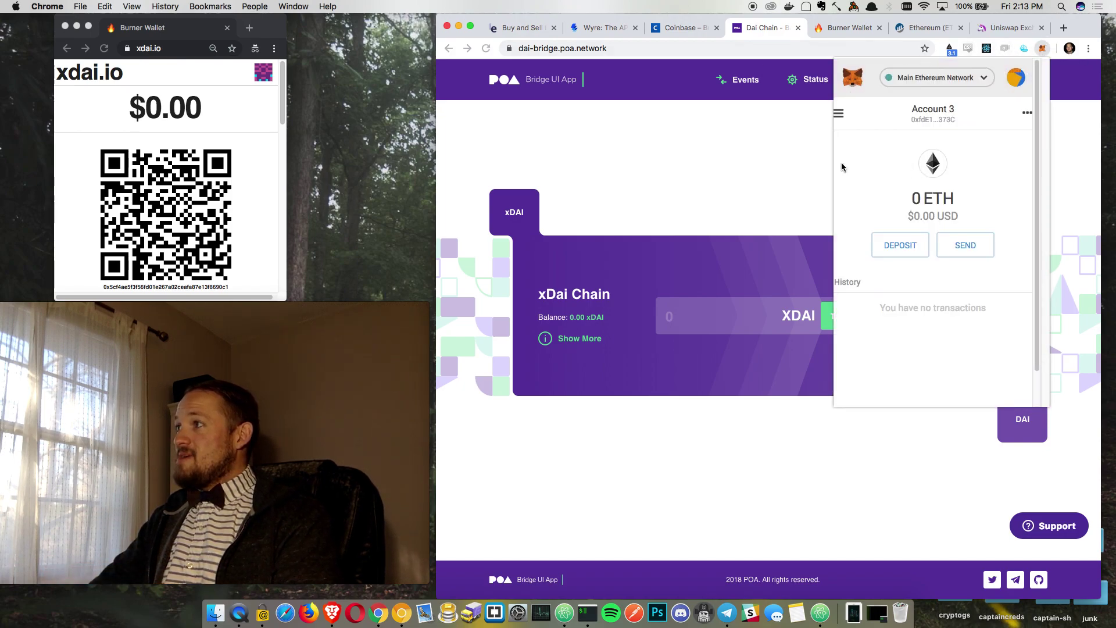
click(679, 192)
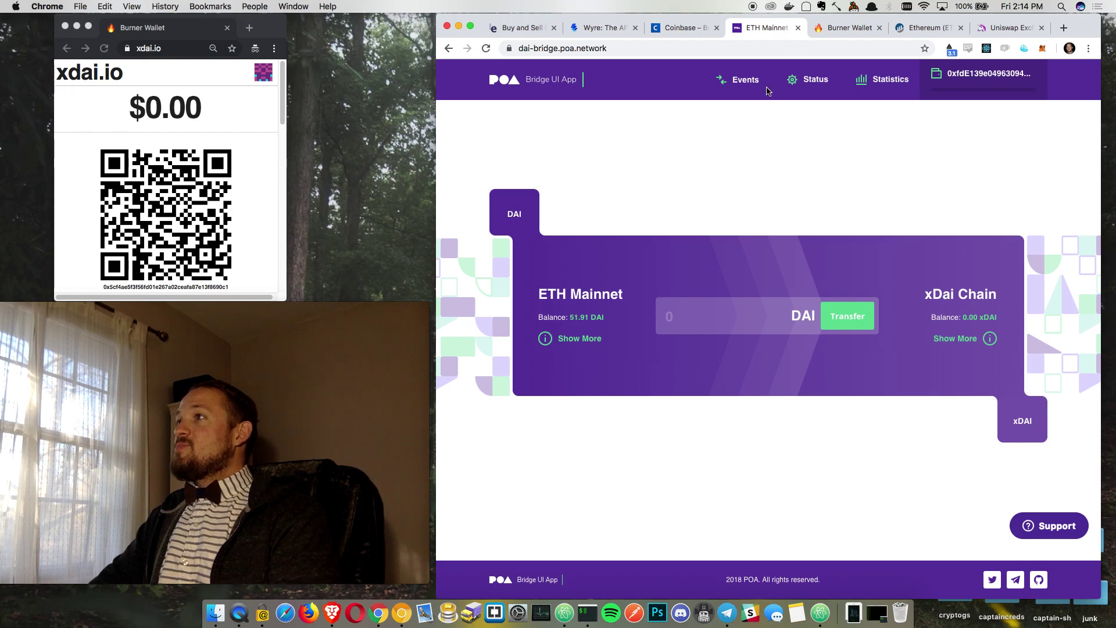
- Switch MetaMask to the dai.poa.network chain, then reload the Burner Wallet page at xdai.io
click(1043, 48)
click(947, 78)
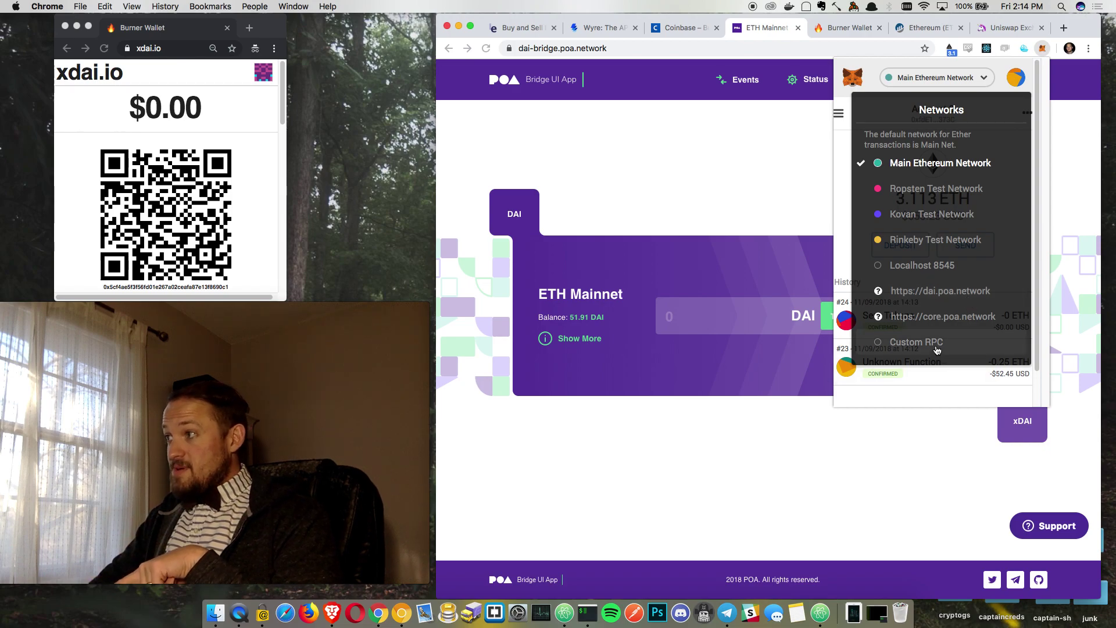
click(969, 291)
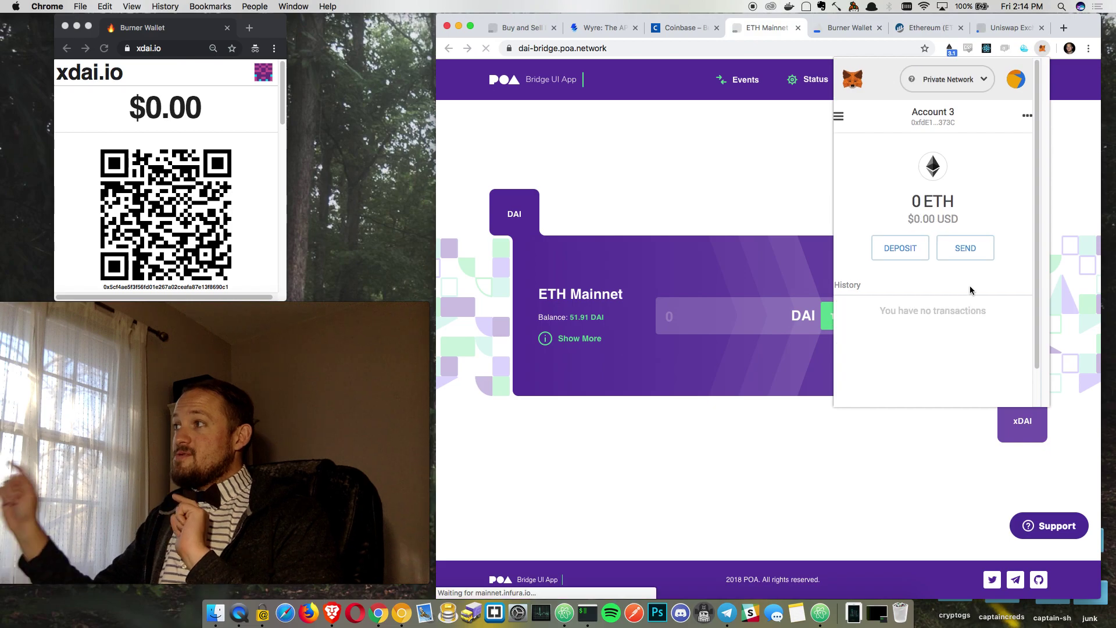
click(472, 161)
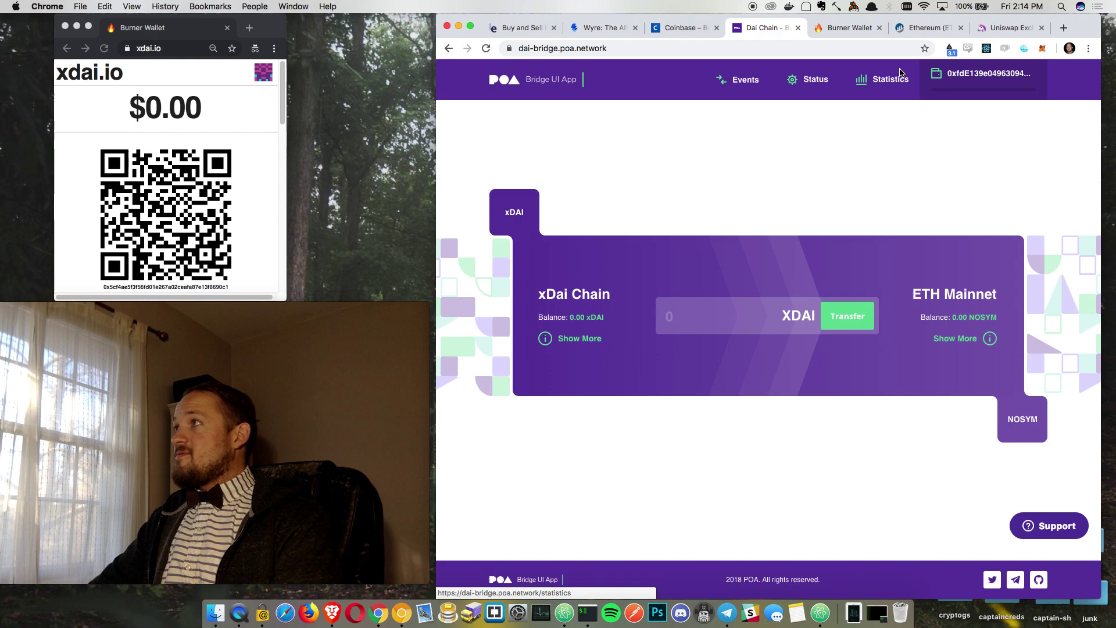
click(841, 30)
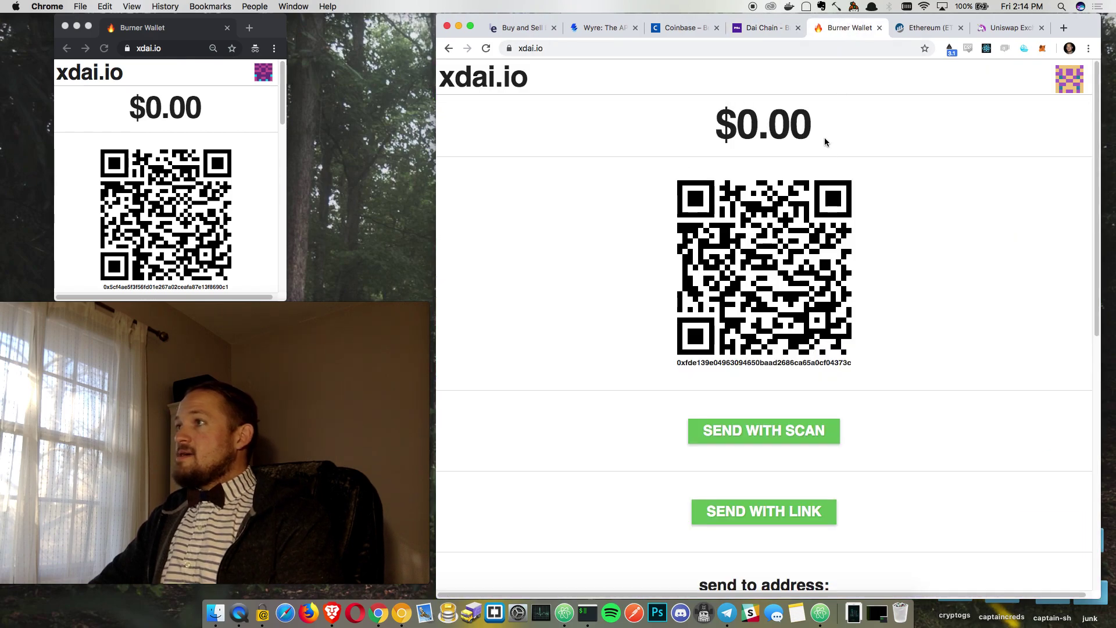
key(super+r)
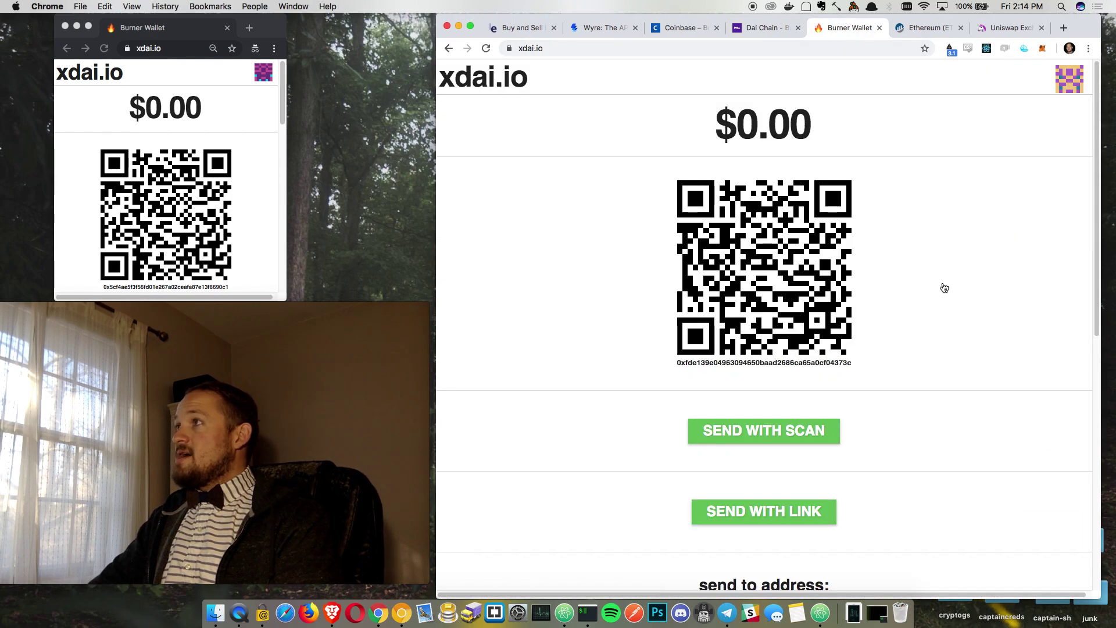
- Close the Uniswap and Etherscan tabs and launch XDAI BRIDGE from further down Burner Wallet
click(917, 29)
click(995, 29)
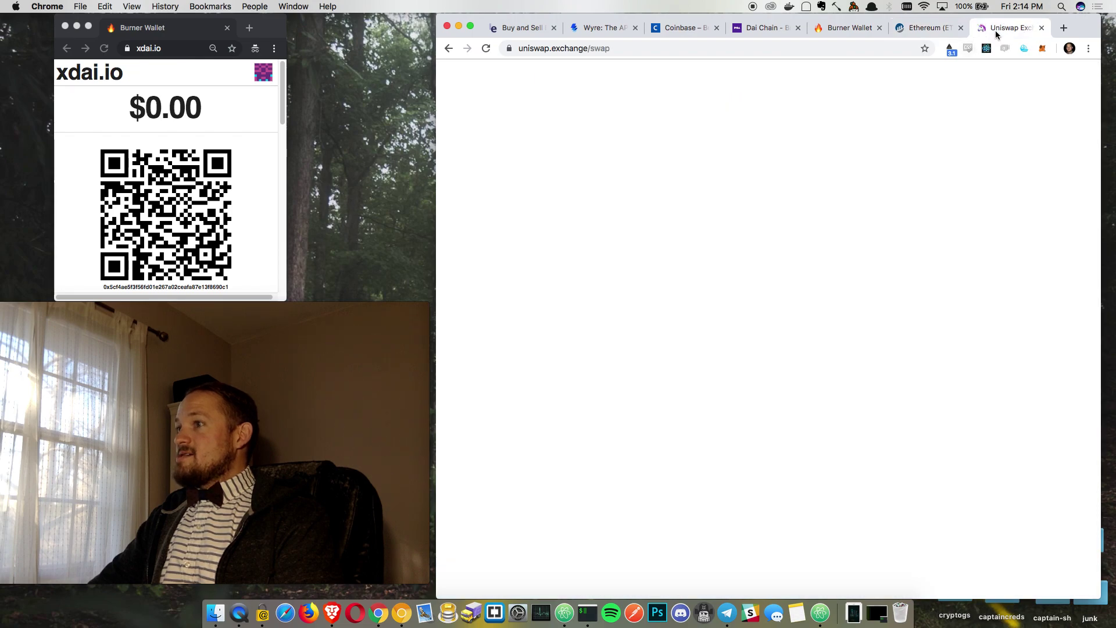
key(super+w)
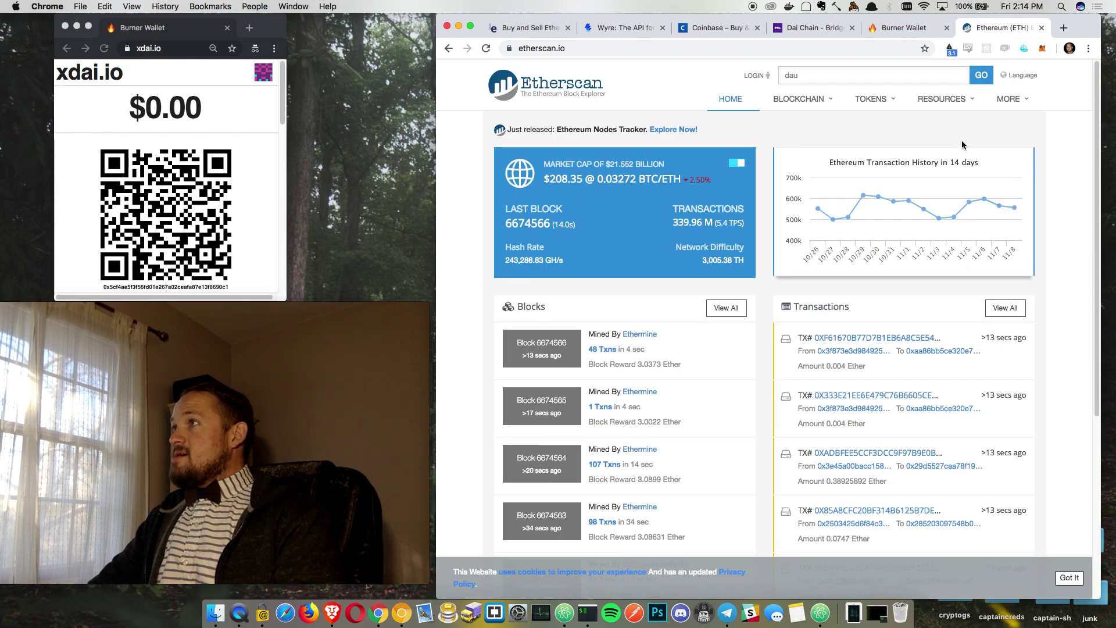
key(super+w)
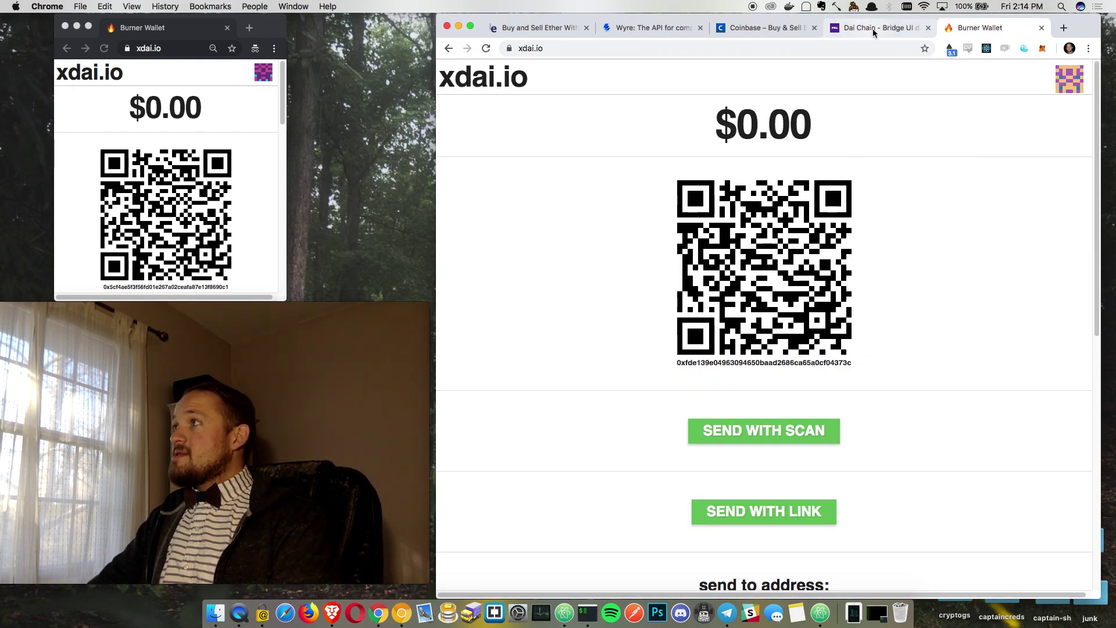
scroll(791, 513, down, 4)
click(758, 567)
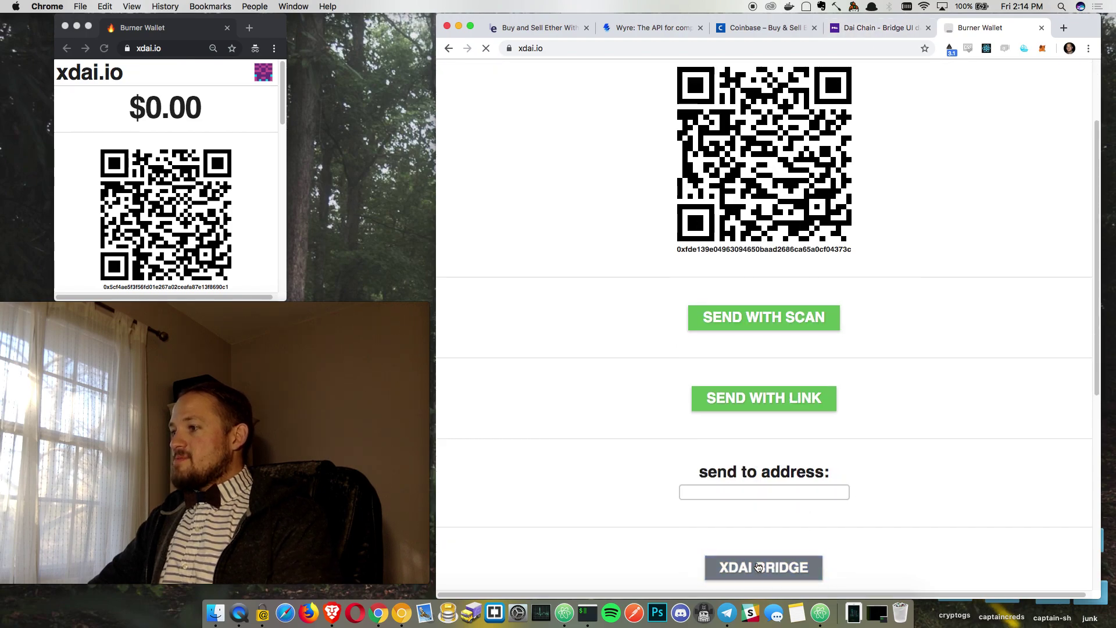
- Return the extra tab to Burner Wallet and reselect dai.poa.network so the bridge shows 50.00 xDAI
click(446, 50)
click(856, 27)
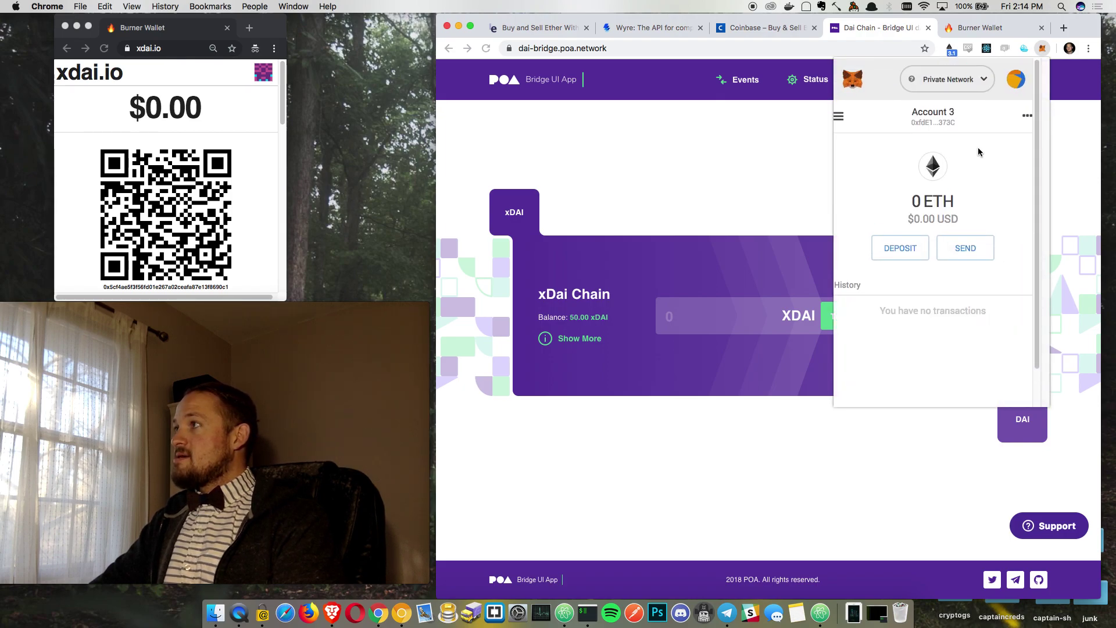
click(946, 80)
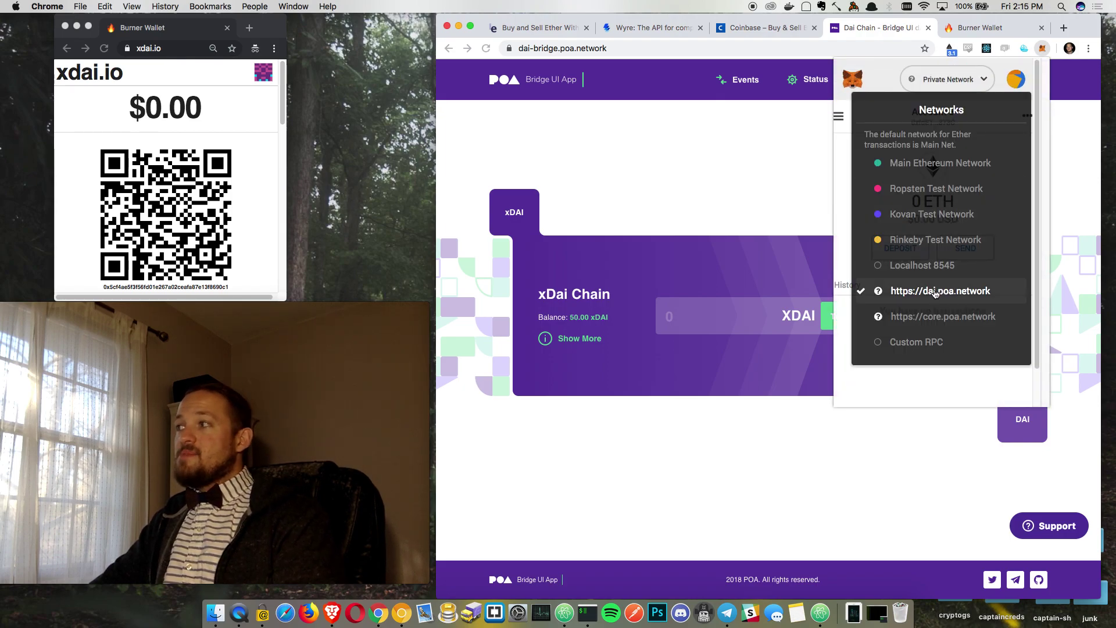
click(934, 292)
click(576, 319)
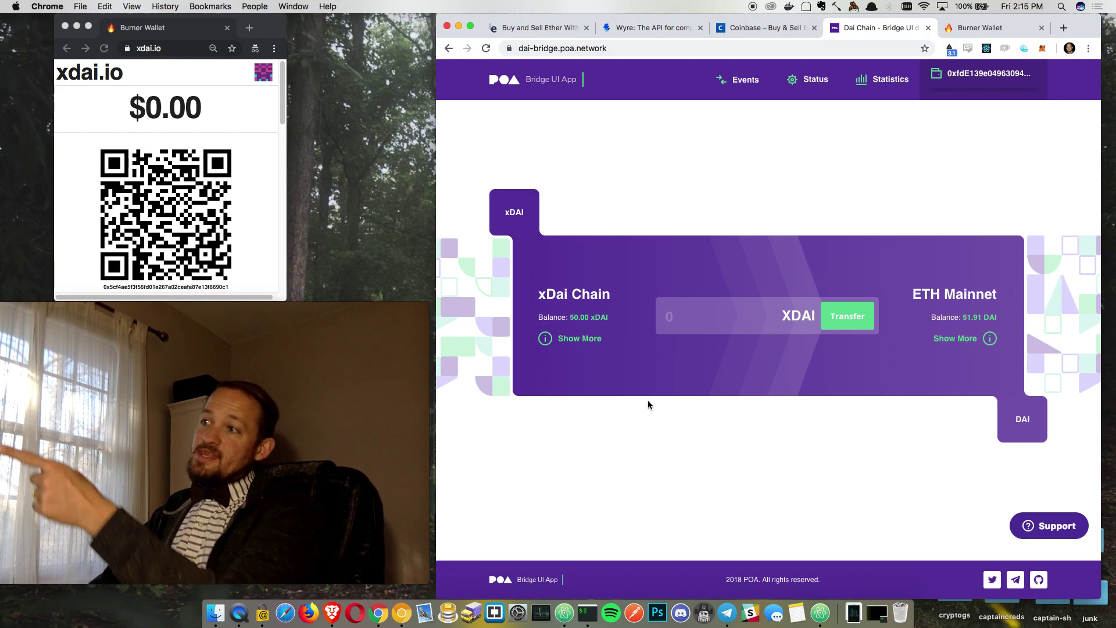
- Confirm the main wallet's $50.00 balance and copy the second, smaller wallet's address
click(974, 28)
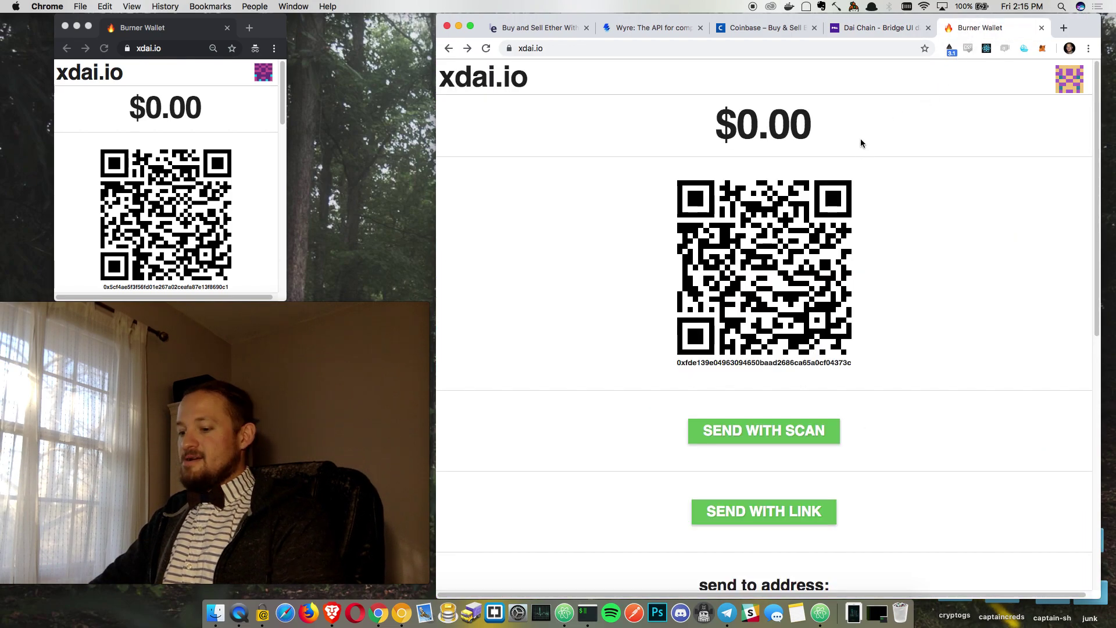
click(913, 199)
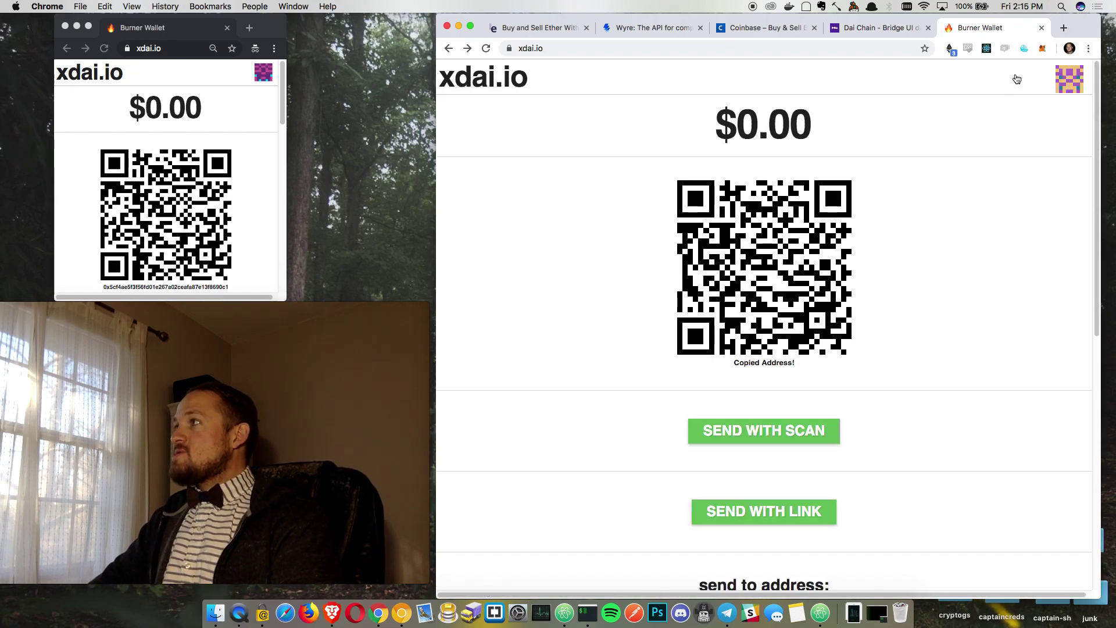
click(1042, 48)
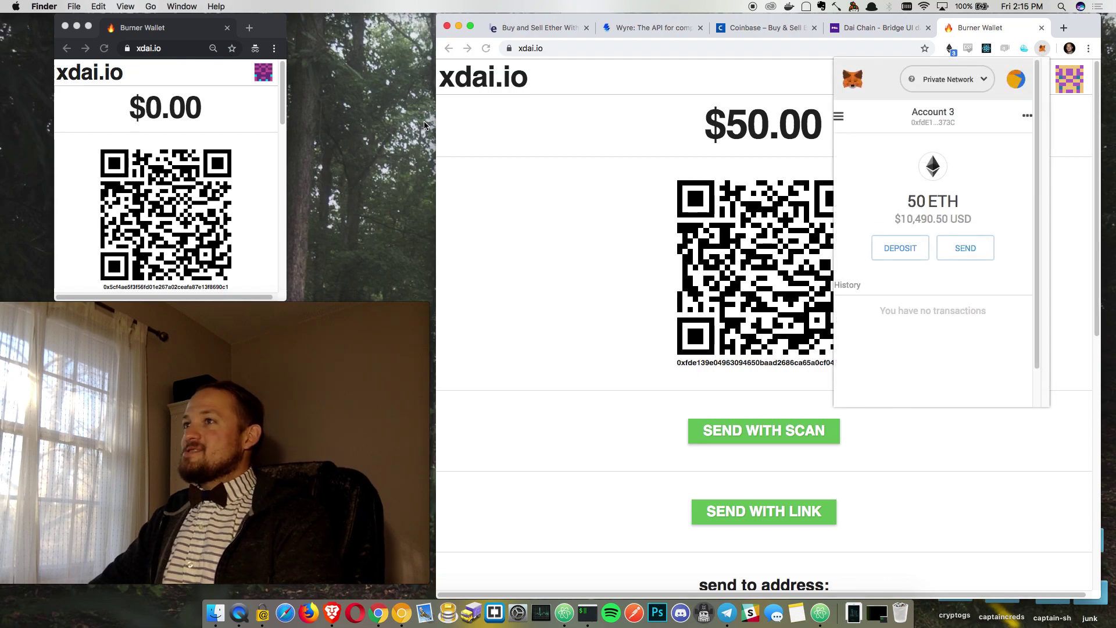
click(477, 126)
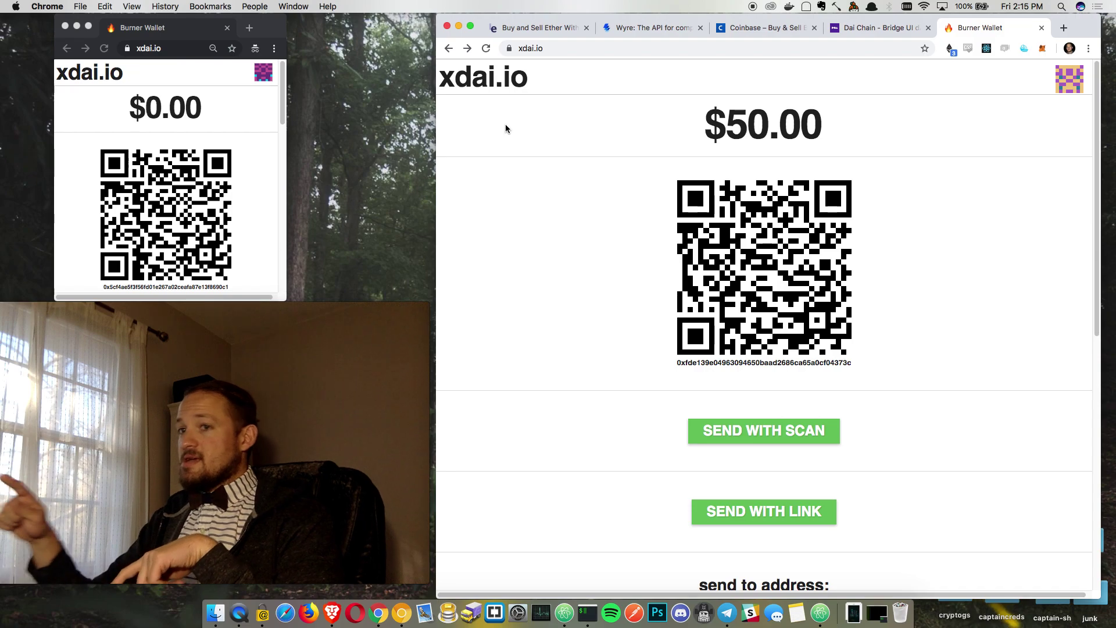
key(ctrl+Down)
click(938, 476)
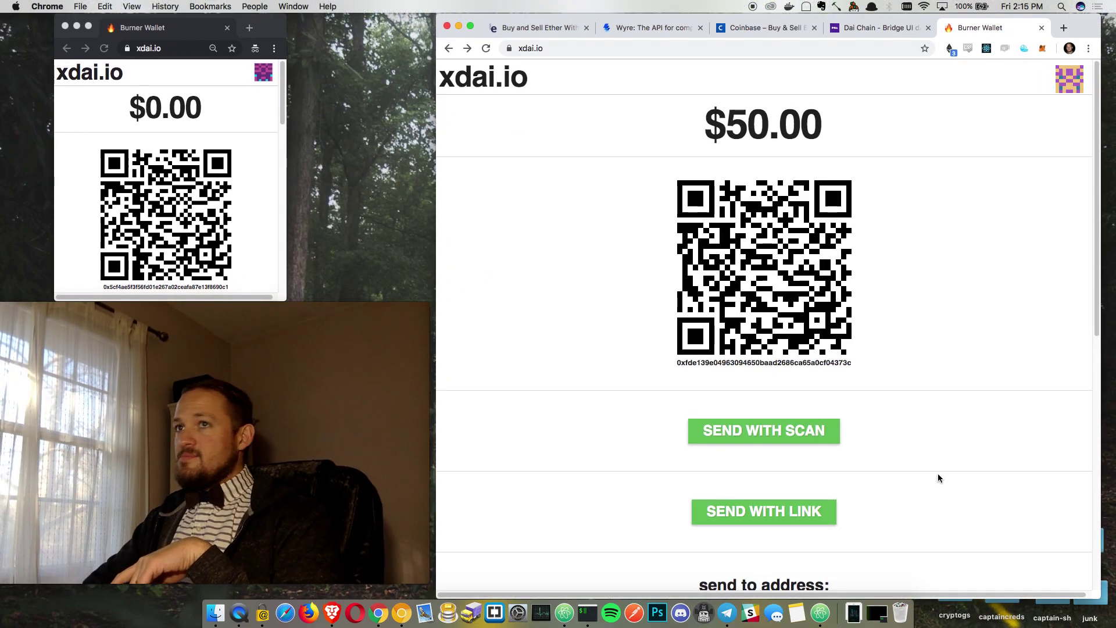
click(203, 223)
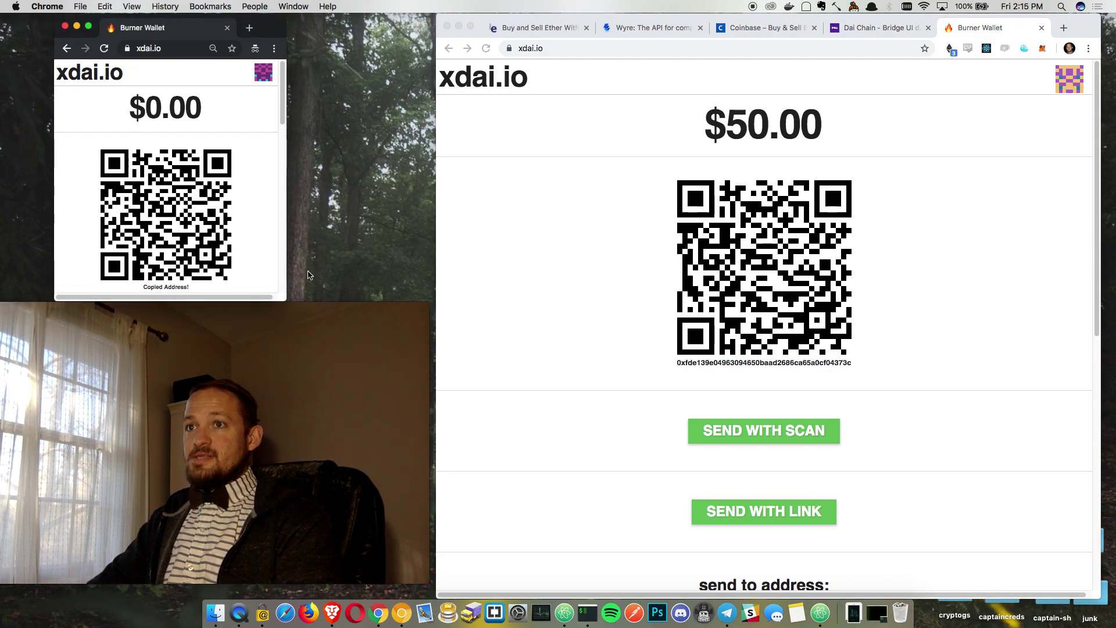
scroll(714, 523, down, 3)
- Paste the second wallet's address as recipient, send $5 and confirm it in MetaMask
click(718, 518)
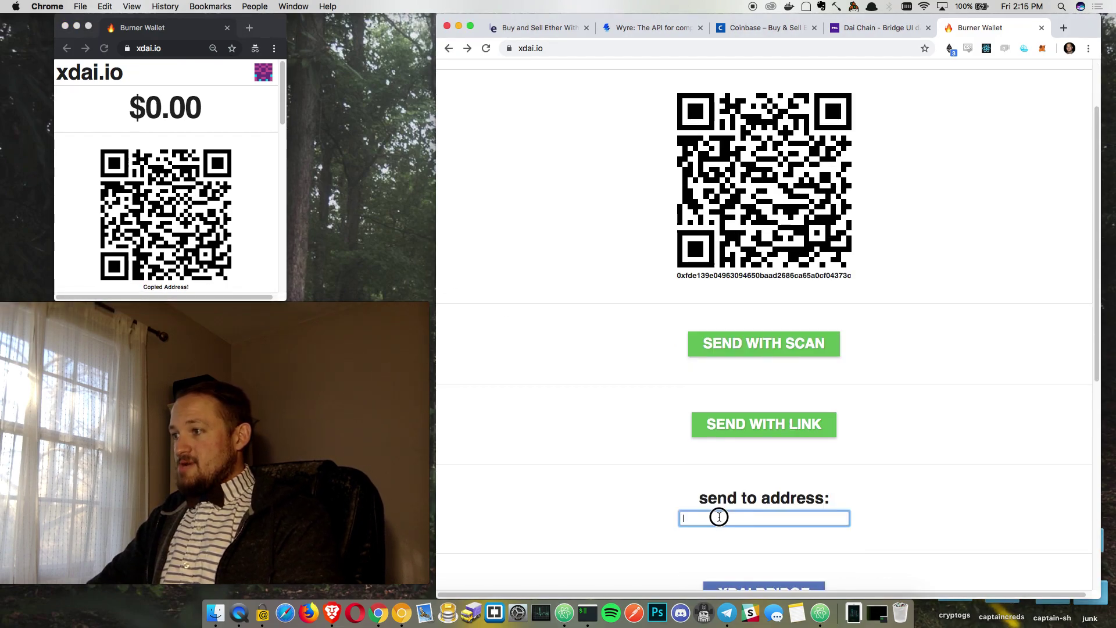
key(super+v)
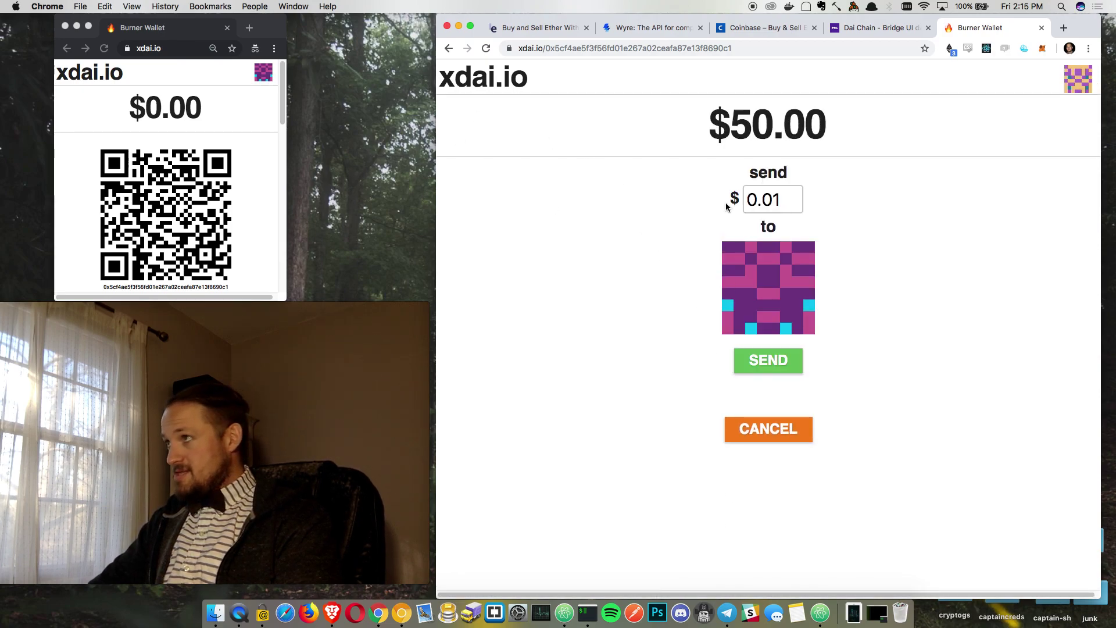
drag(798, 198, 652, 187)
text(5)
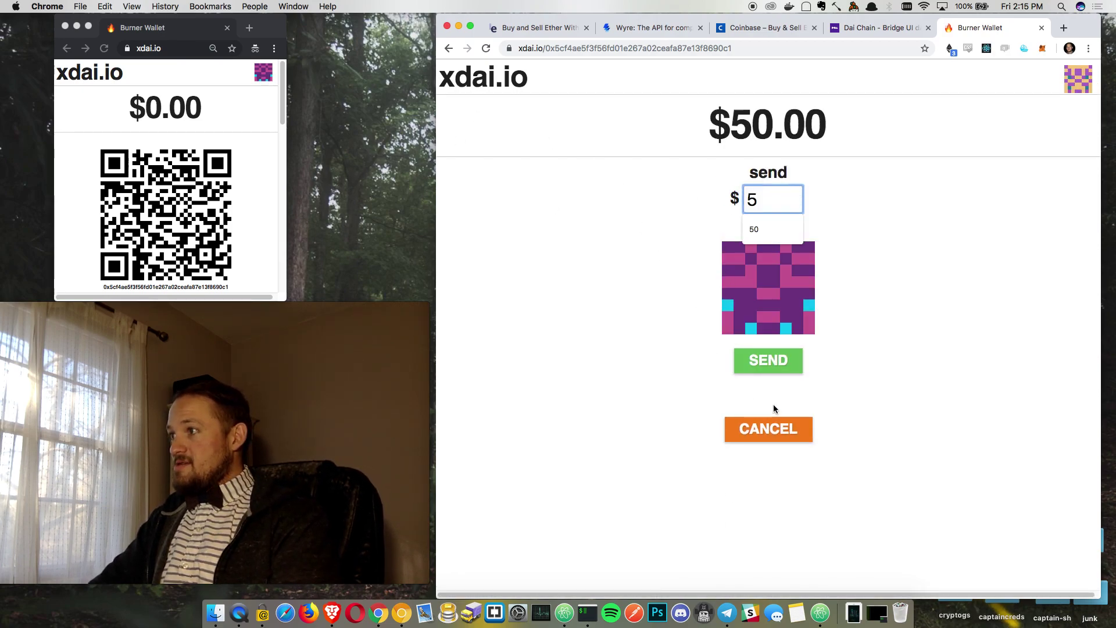
click(770, 362)
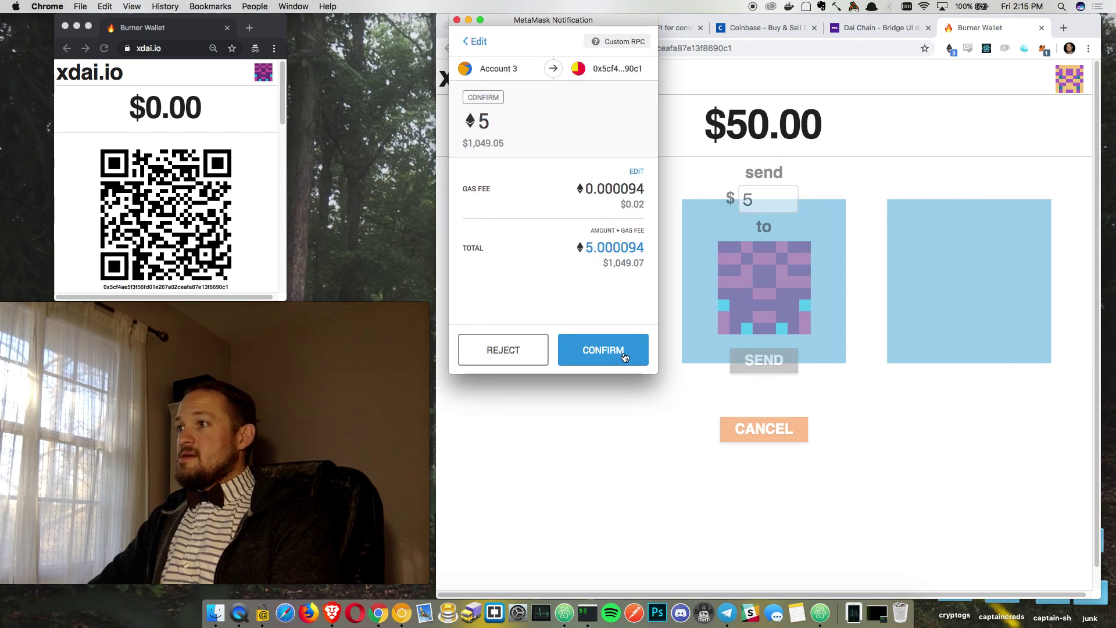
click(623, 351)
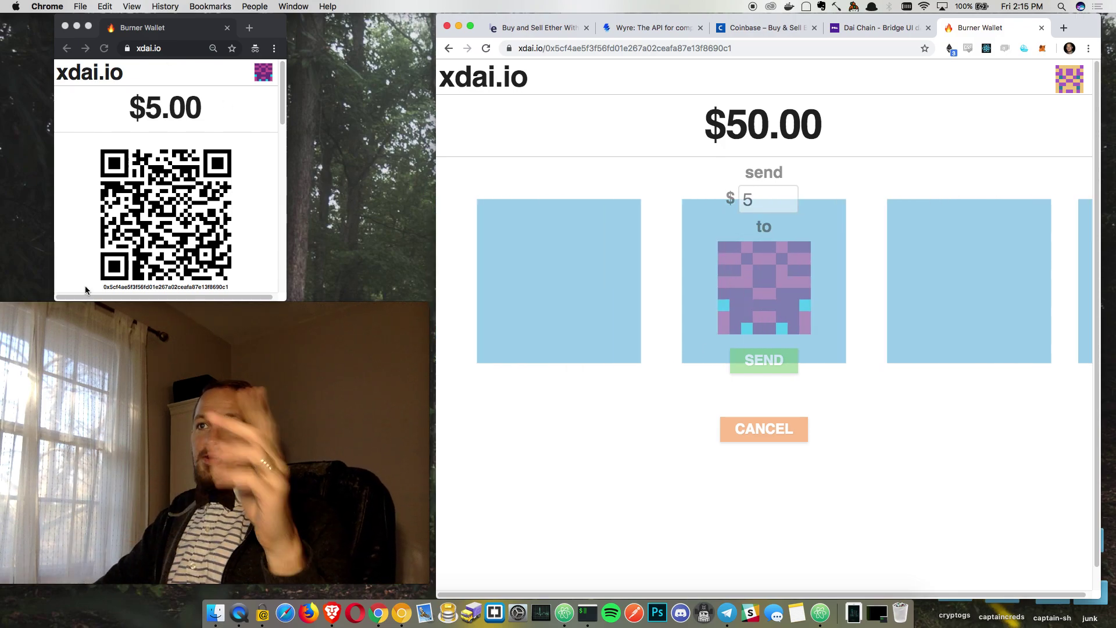
- Resize the small burner wallet window so both wallets are visible
scroll(86, 290, down, 5)
scroll(157, 232, up, 5)
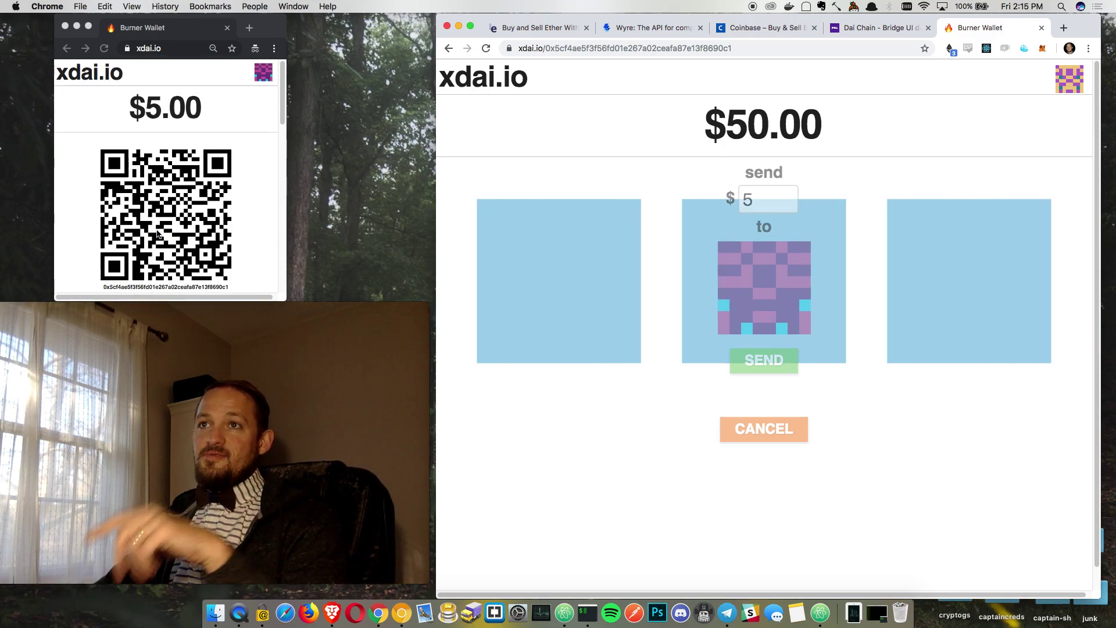
scroll(157, 232, down, 5)
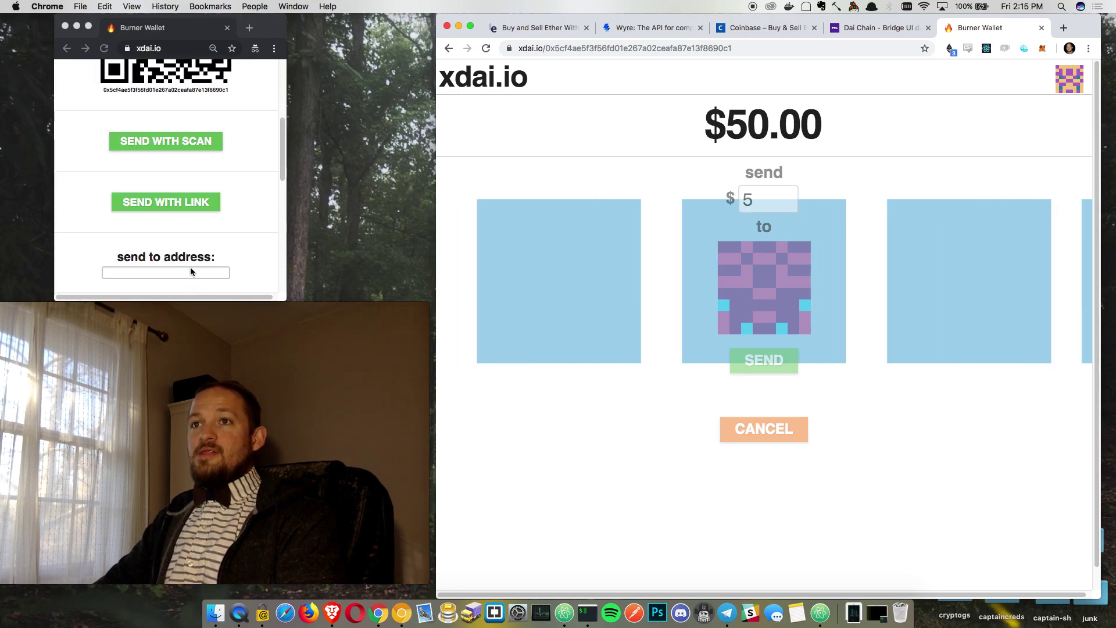
scroll(191, 271, up, 5)
scroll(174, 230, down, 6)
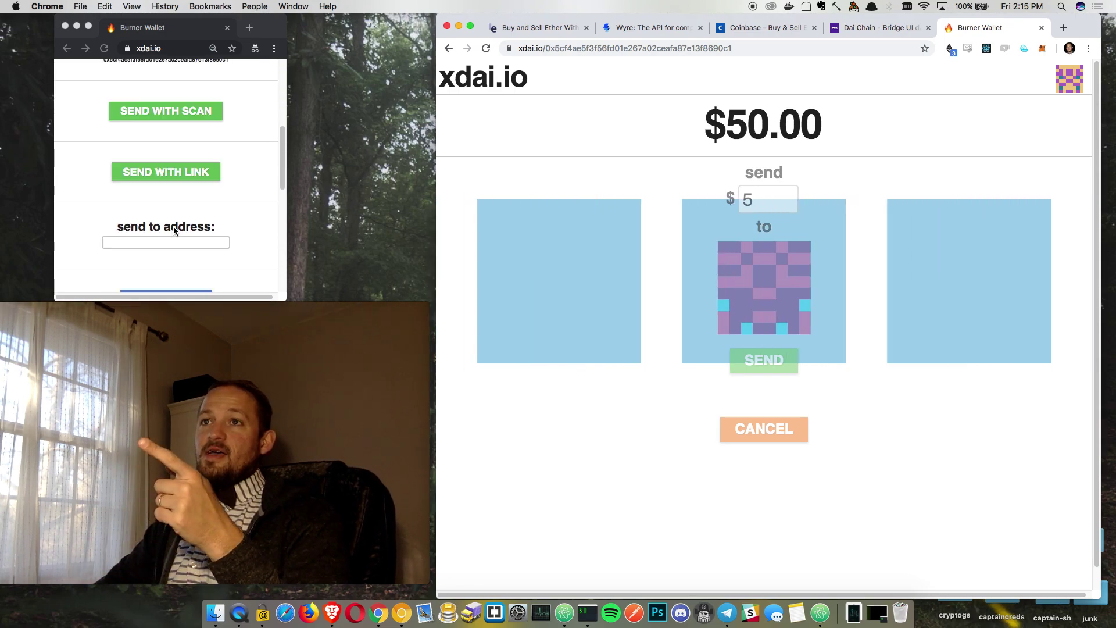
mouse_move(279, 302)
drag(279, 302, 255, 322)
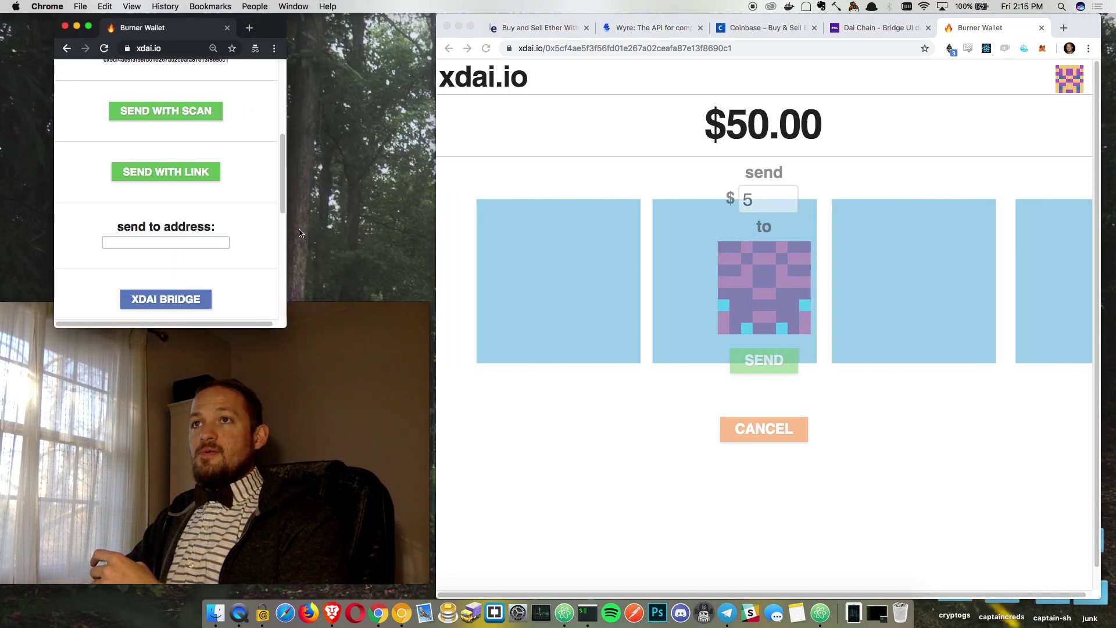
- Copy the main wallet's address, now at $45.00, and return to the burner wallet
scroll(251, 211, up, 10)
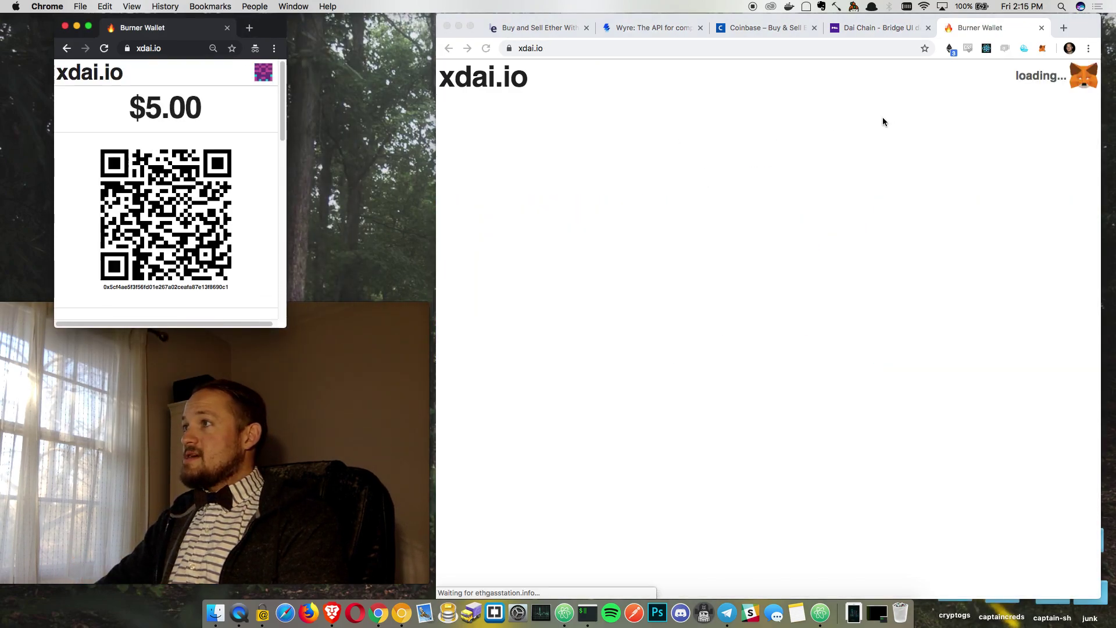
click(724, 293)
click(748, 279)
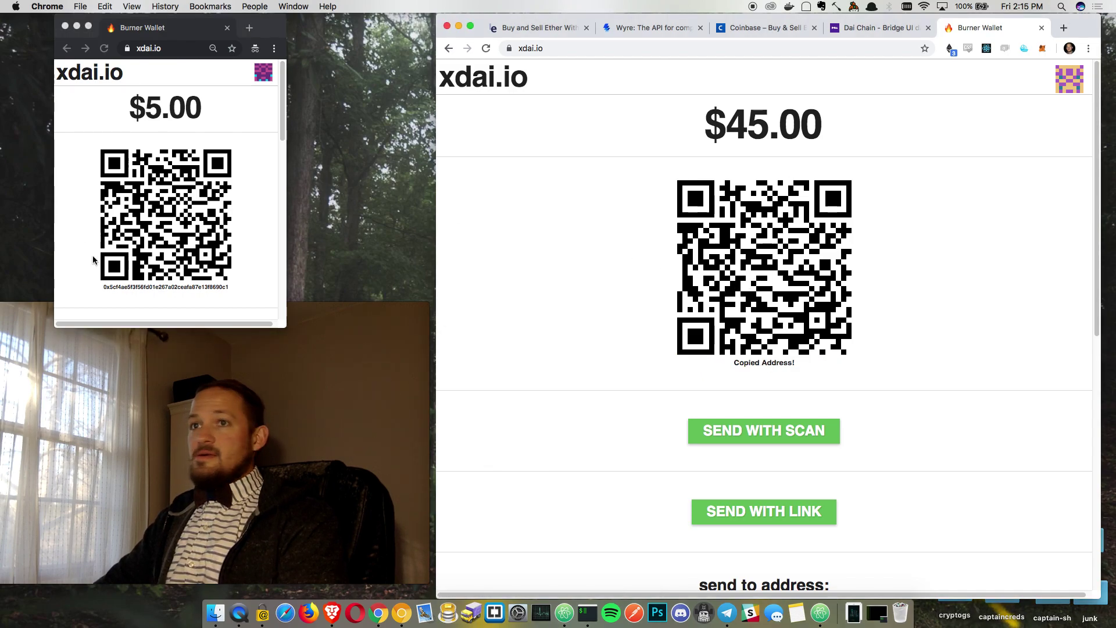
scroll(146, 256, down, 3)
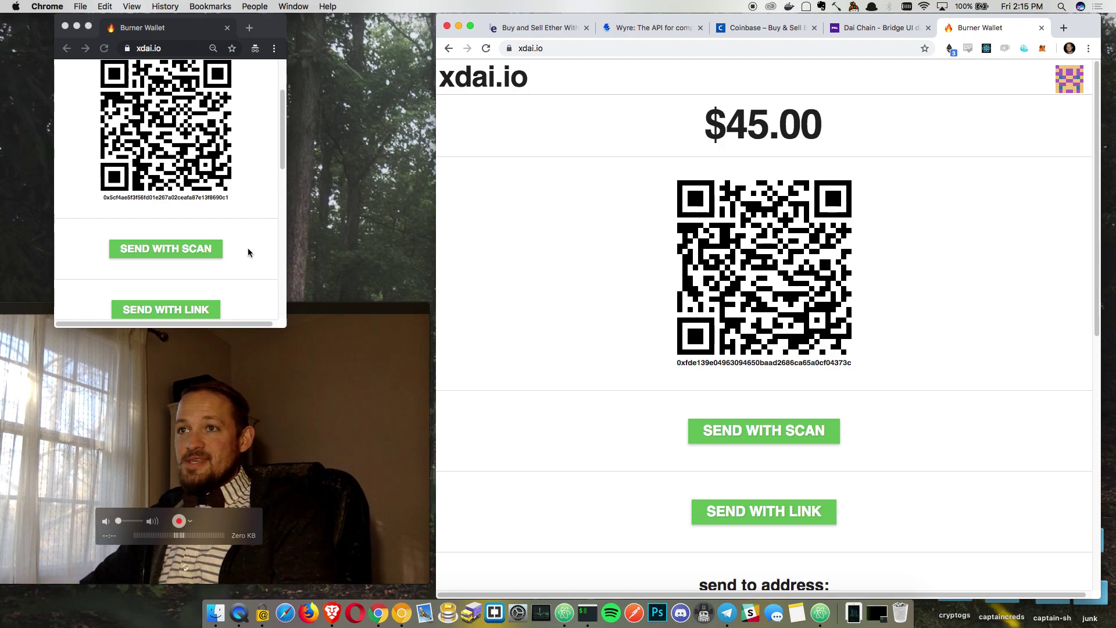
click(297, 305)
click(330, 281)
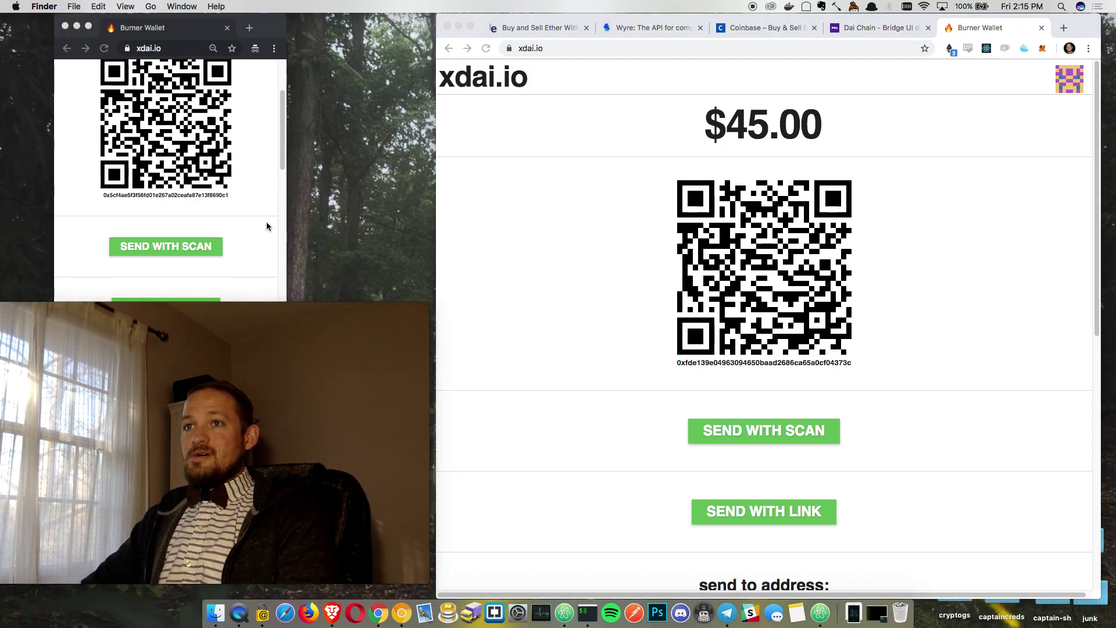
click(267, 226)
scroll(250, 244, down, 4)
- Send 4.99 from the burner wallet to the pasted main wallet address
click(738, 267)
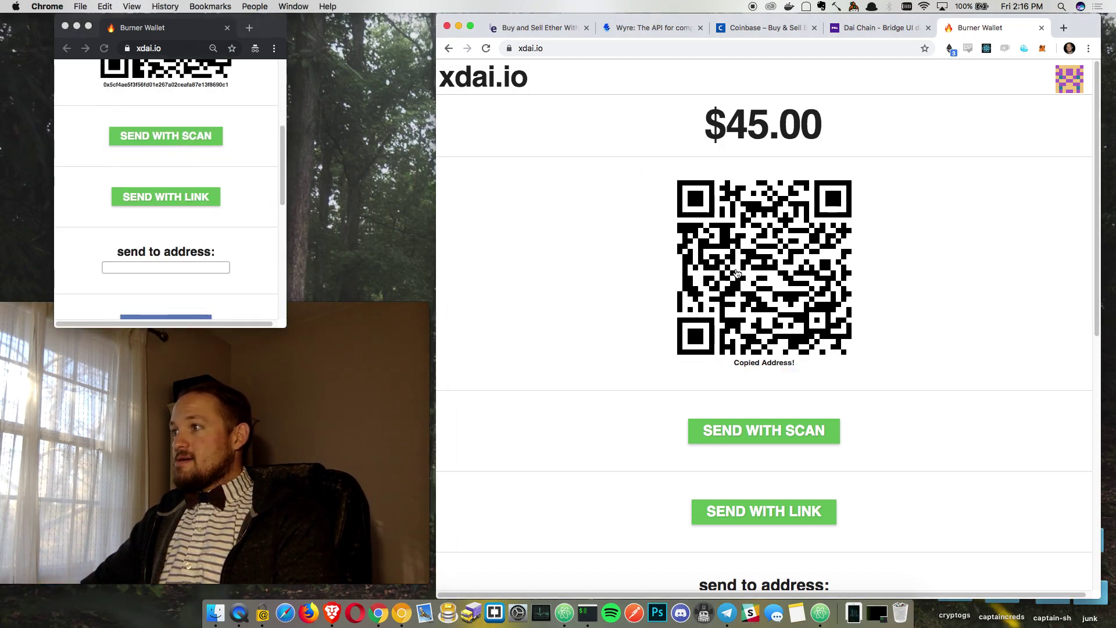
click(133, 267)
key(super+v)
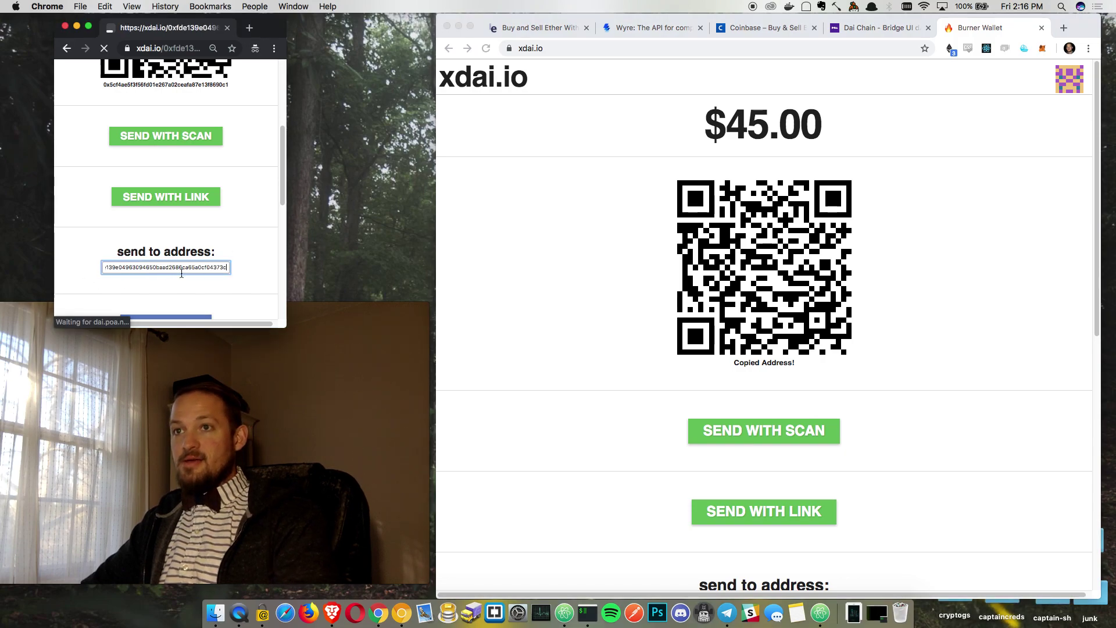
double_click(180, 164)
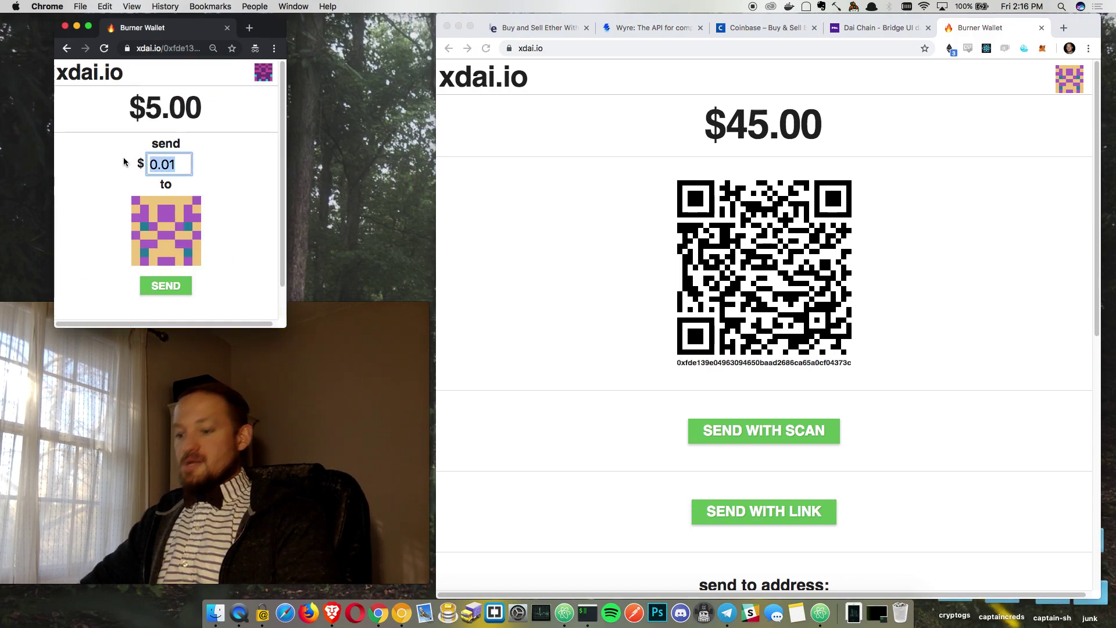
text(4.99)
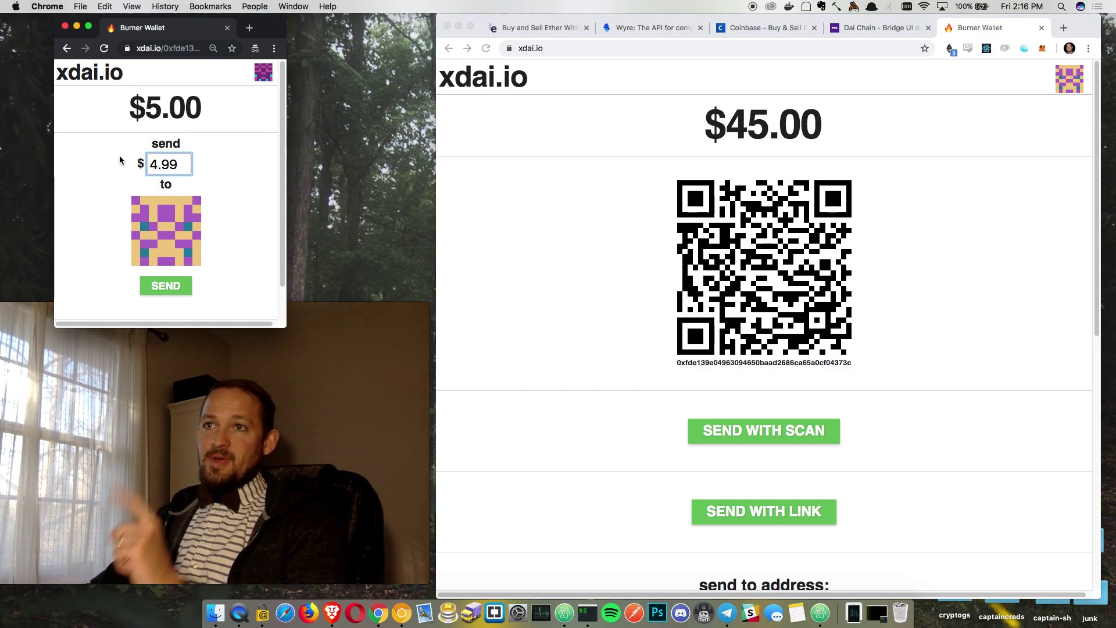
click(182, 287)
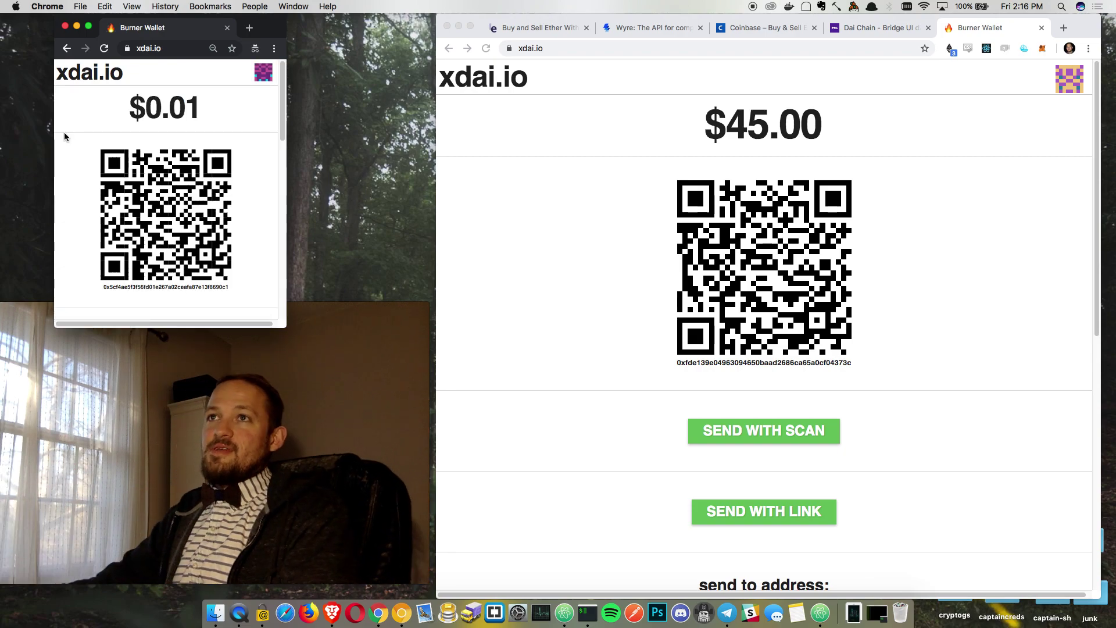
- Burn the emptied burner wallet's private key, close its window, and copy the main address
scroll(180, 220, down, 10)
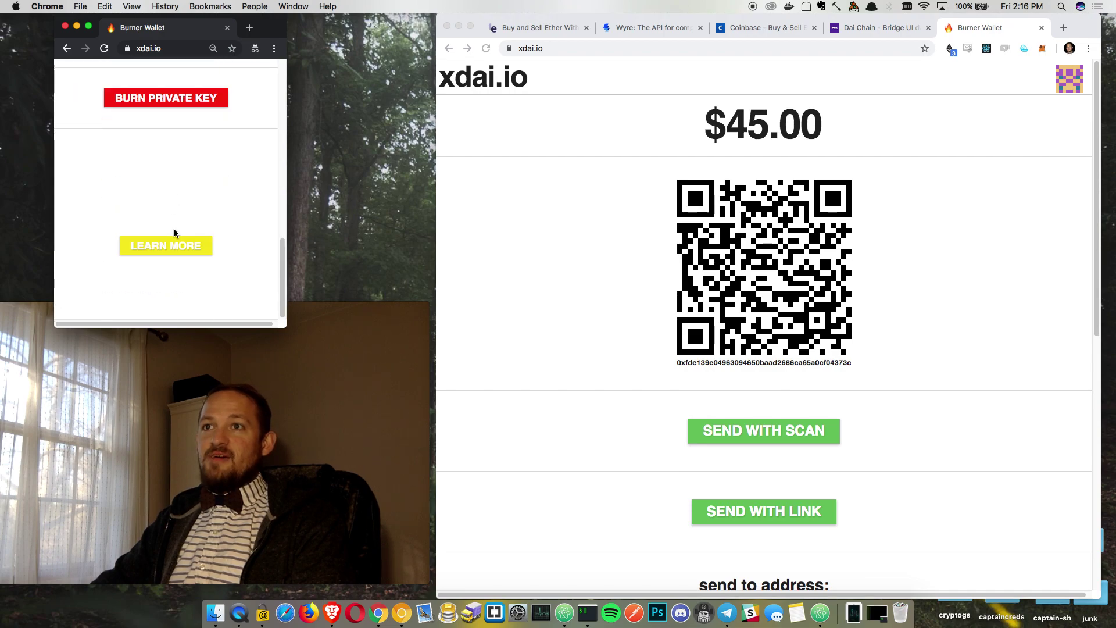
click(140, 117)
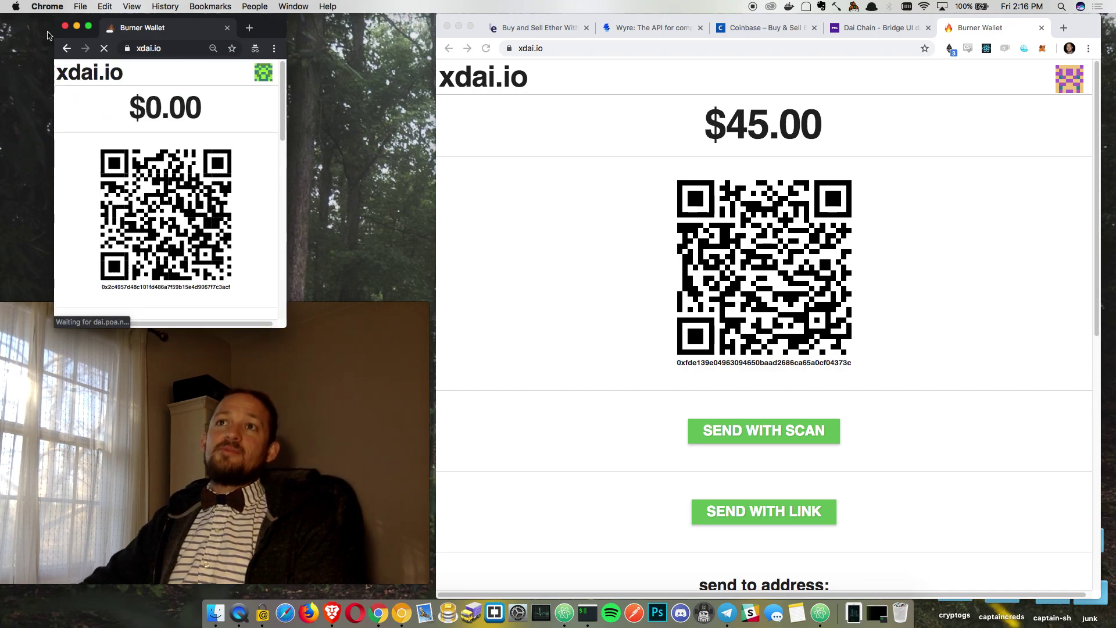
click(65, 26)
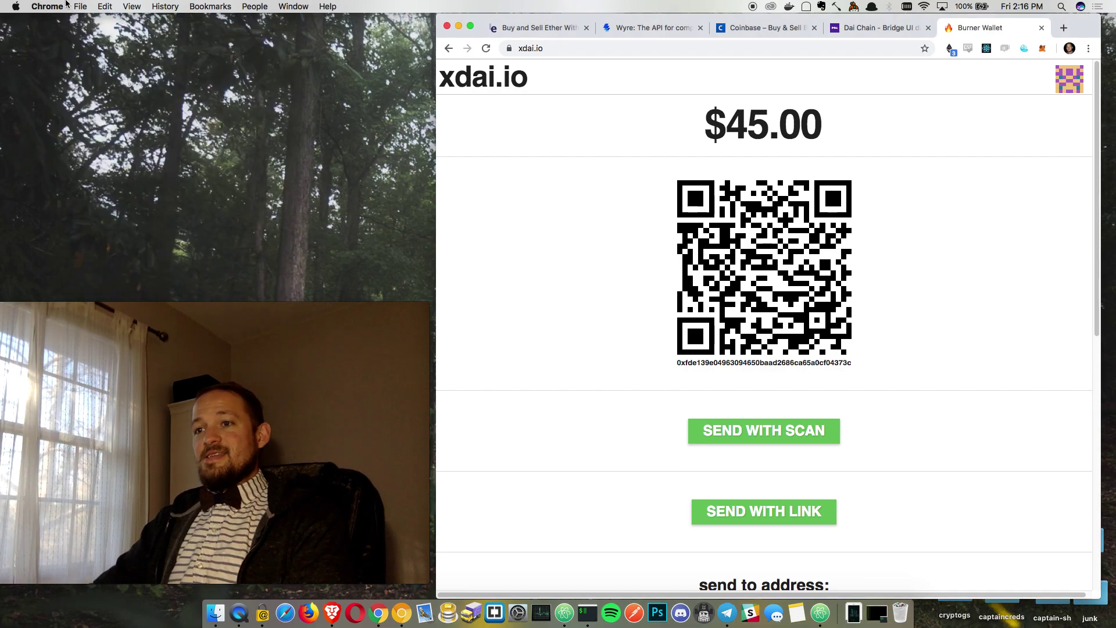
click(820, 324)
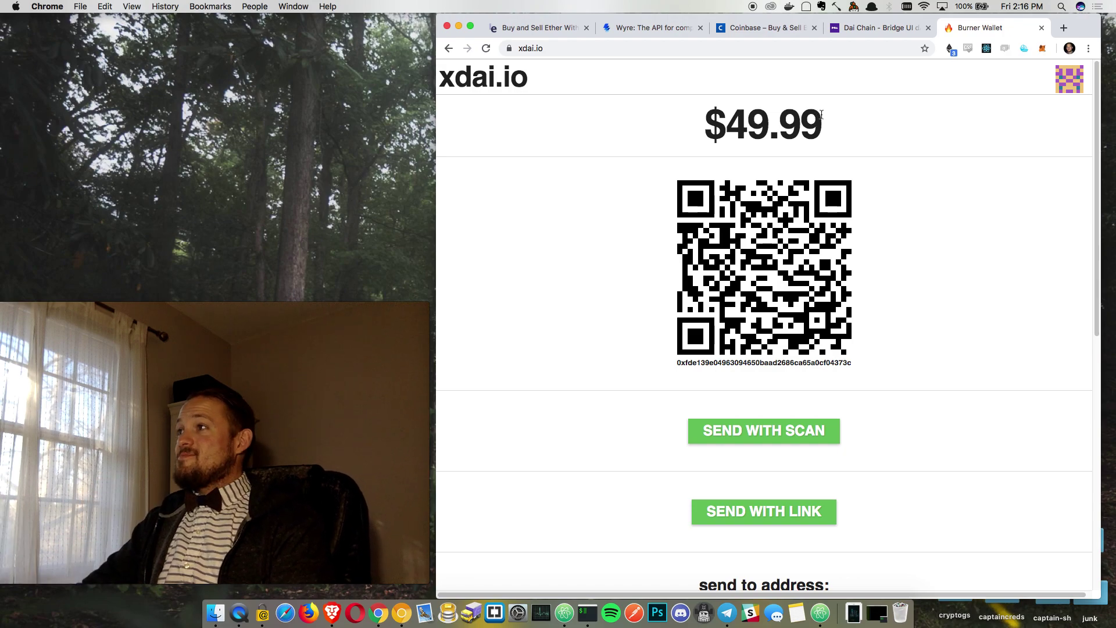
- Switch to the Dai bridge page and keep the wallet on the dai.poa.network network
click(859, 30)
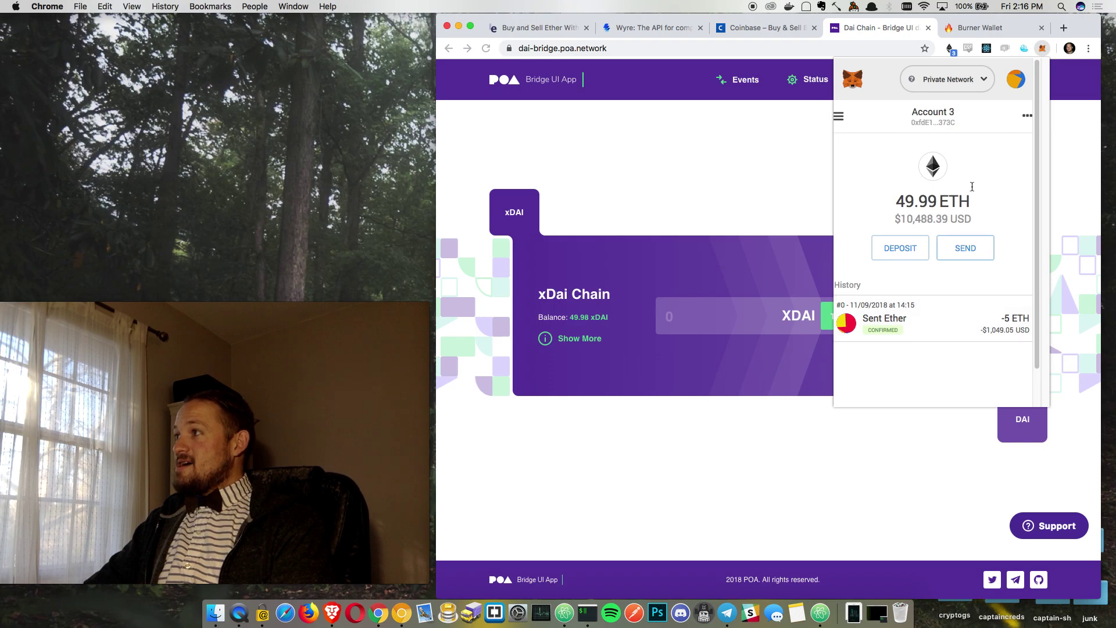
click(947, 81)
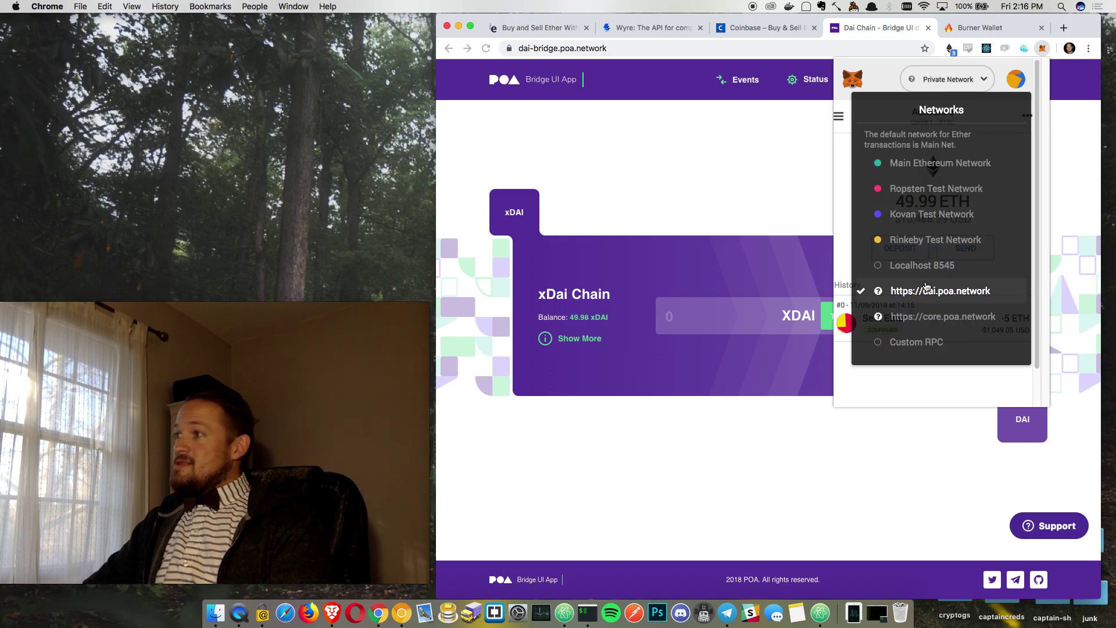
click(927, 287)
click(713, 237)
- Bridge 5 xDAI to ETH Mainnet and approve the transaction in MetaMask
click(686, 311)
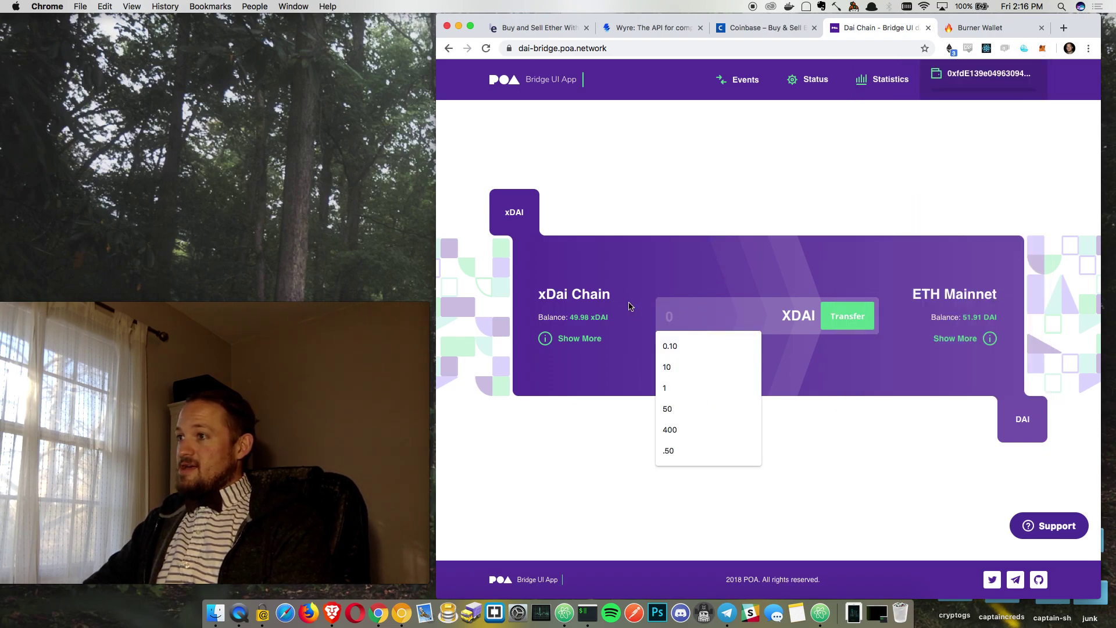
text(5)
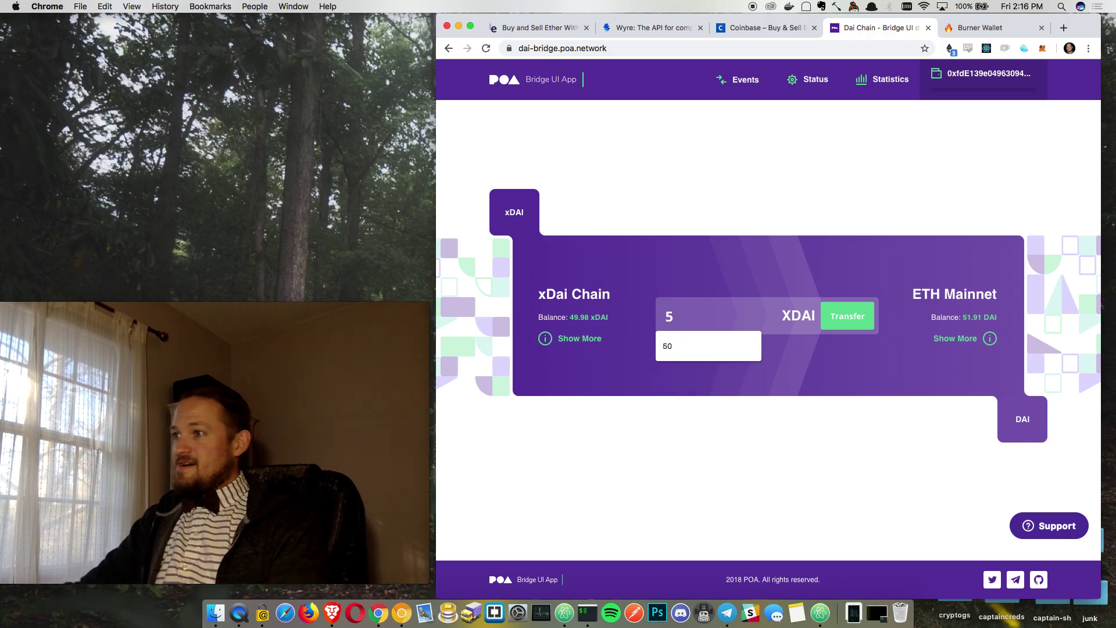
click(843, 322)
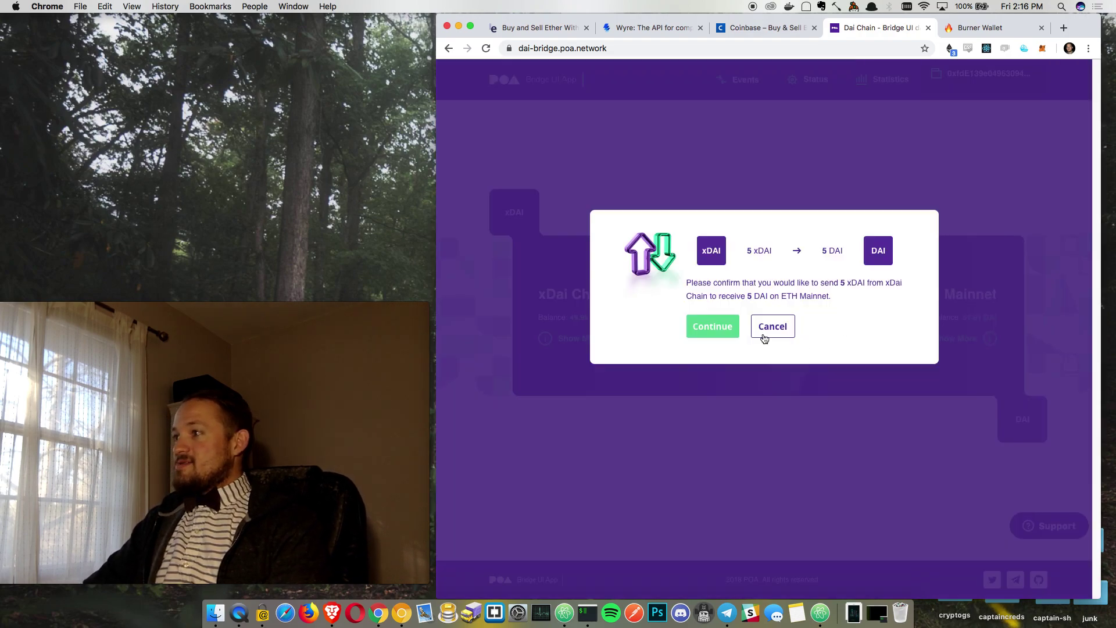
click(712, 329)
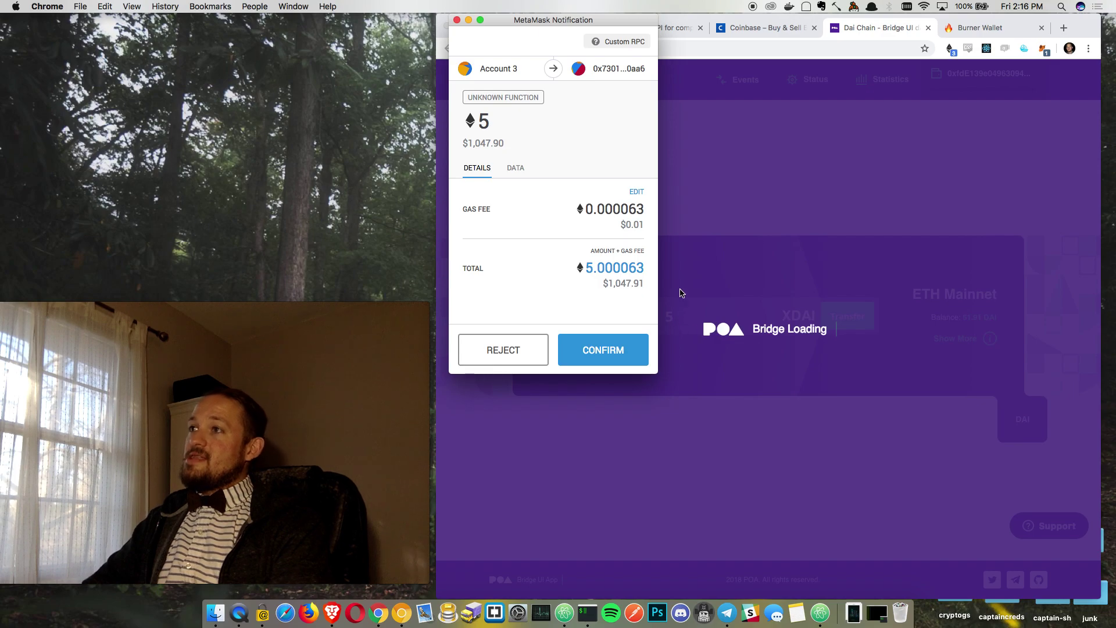
click(621, 351)
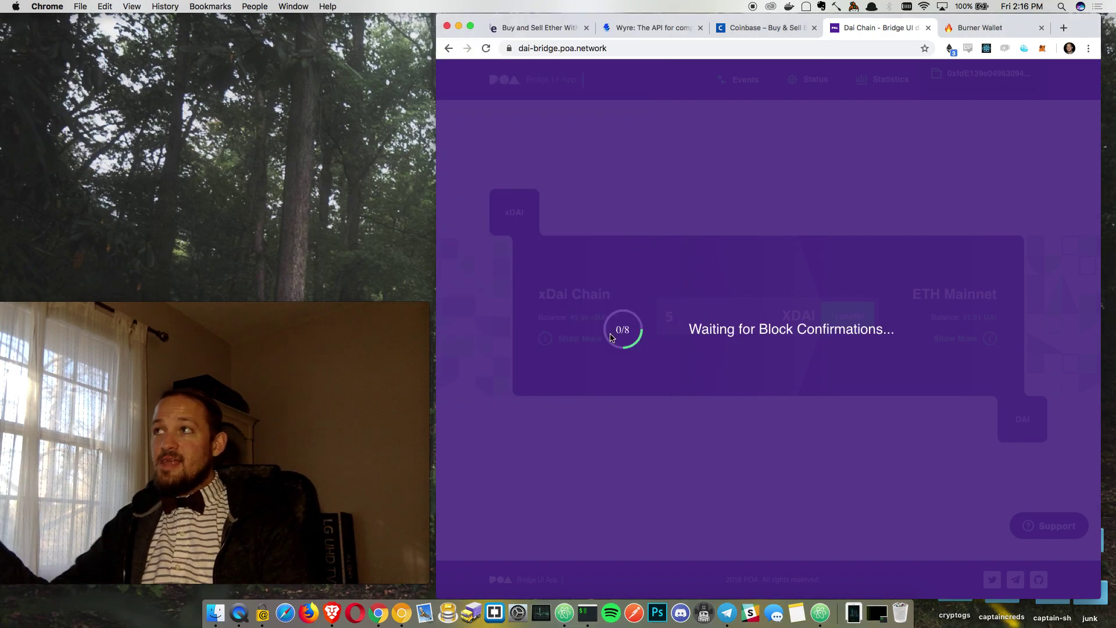
click(639, 30)
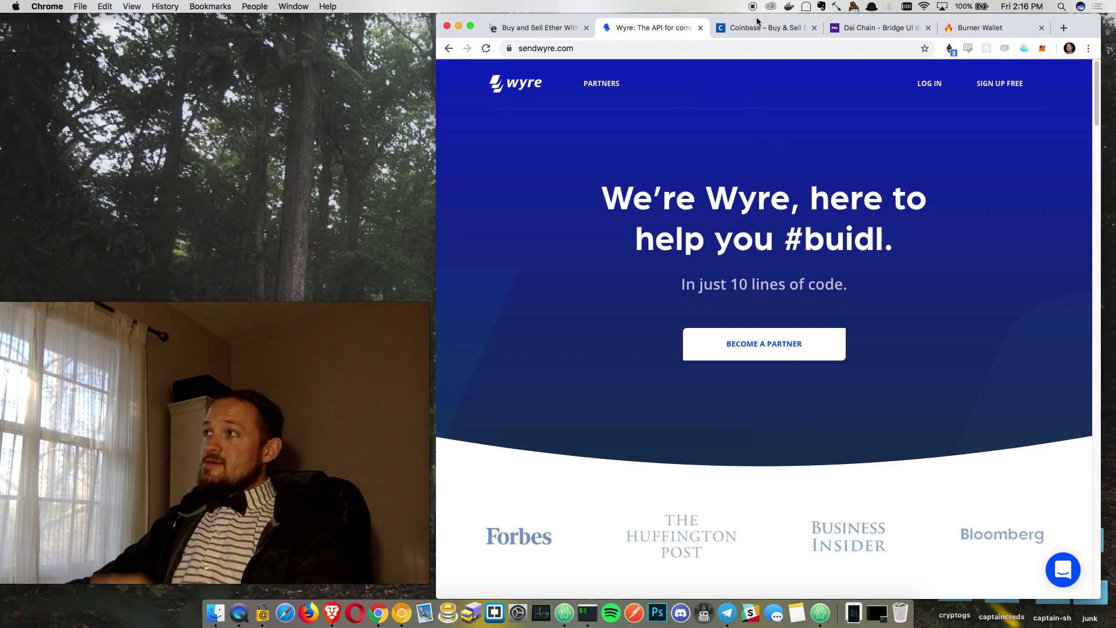
click(875, 29)
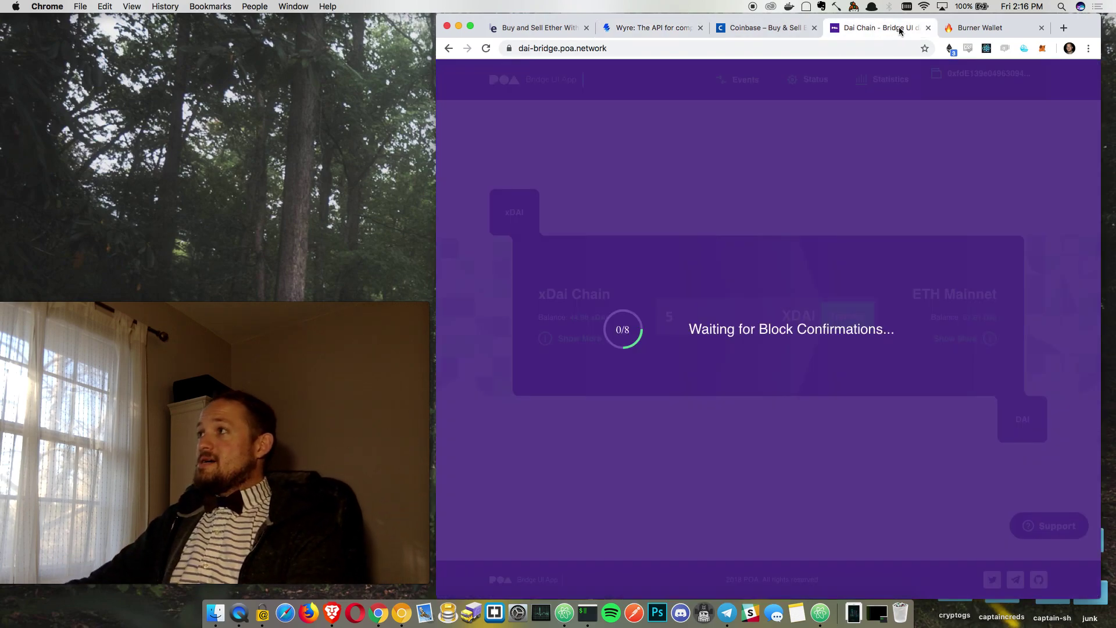